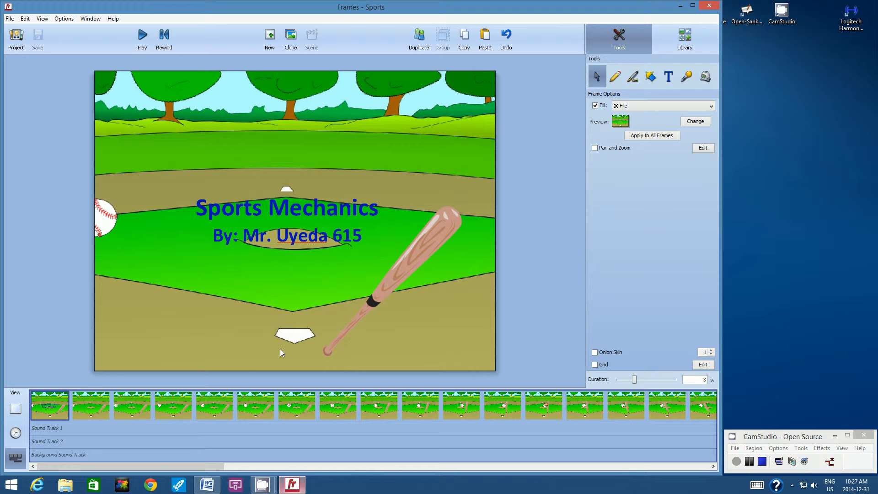
Preview the animation from the opening title frame through the hooded figure scene
left_click(285, 217)
left_click(335, 239)
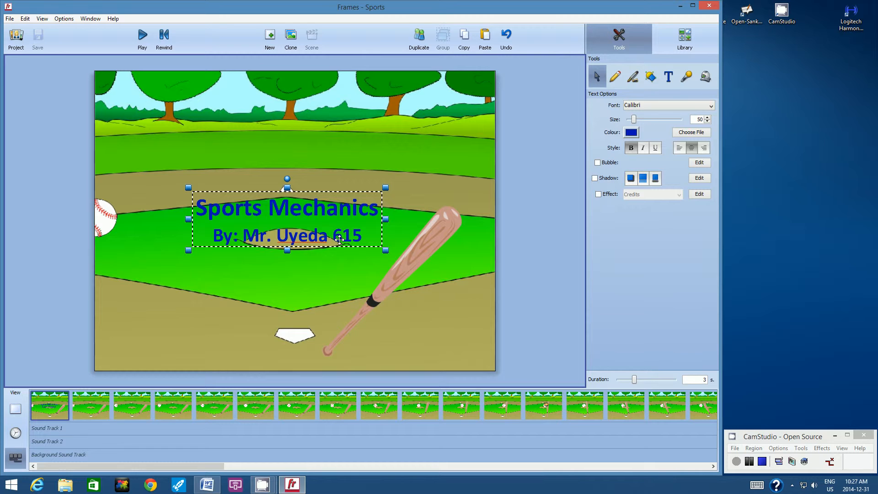
left_click(78, 317)
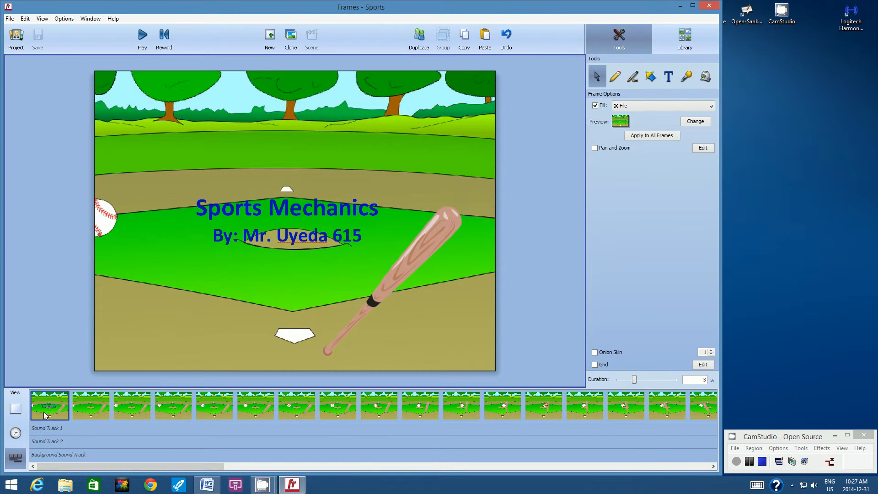
left_click(142, 37)
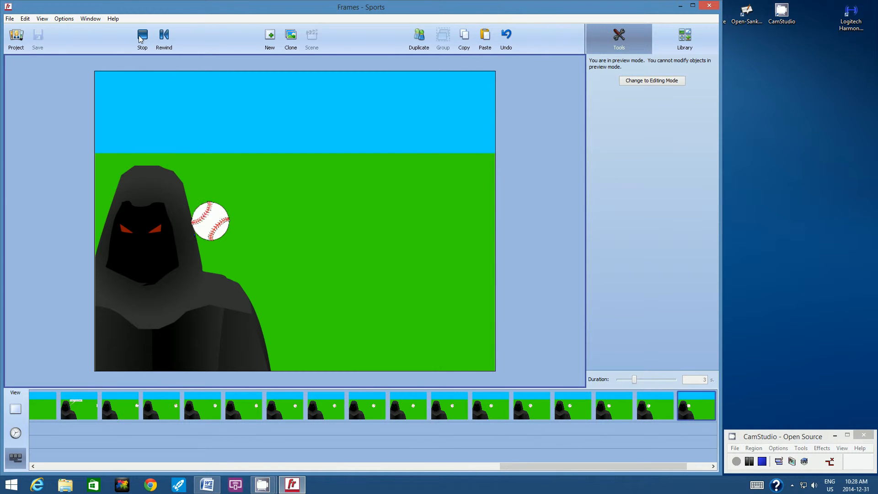
left_click(140, 39)
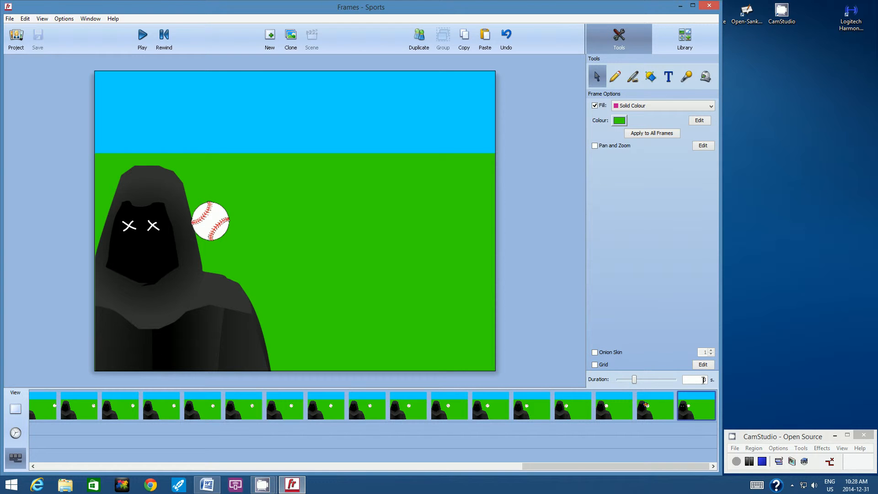
Set the final hooded-figure frame's duration to 1 second and duplicate that frame
left_click_drag(703, 380, 710, 379)
type("1")
key("Return")
left_click(421, 44)
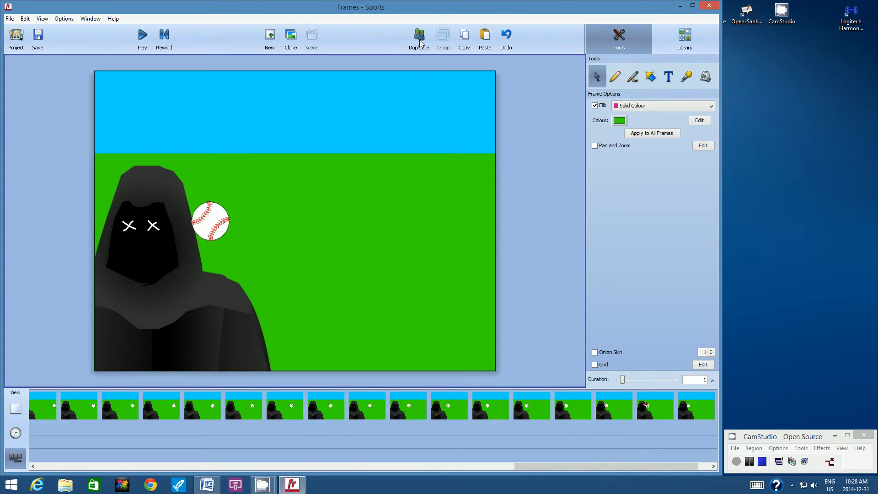
Set the duplicated last frame's duration to 0.2 seconds
double_click(702, 381)
type("0")
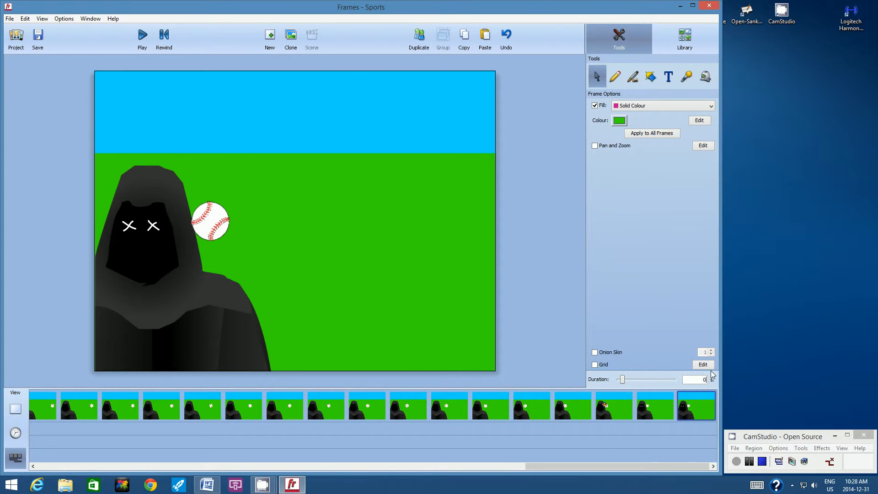
type(".2")
key("Return")
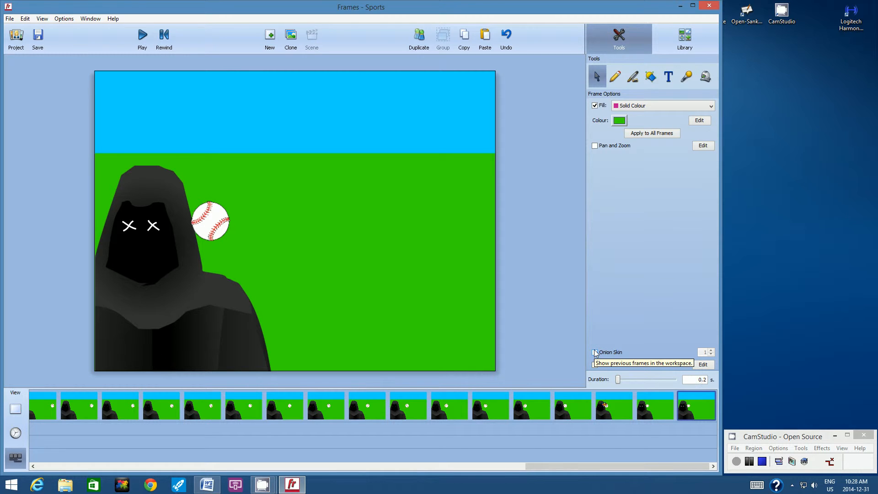
Using onion skin as a guide, move the baseball slightly down beside the hooded figure, and turn onion skin off again
left_click(41, 19)
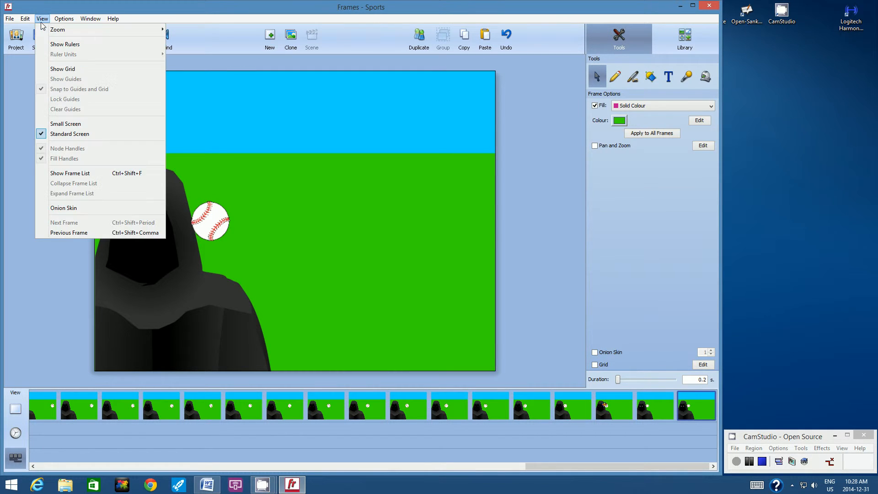
left_click(64, 209)
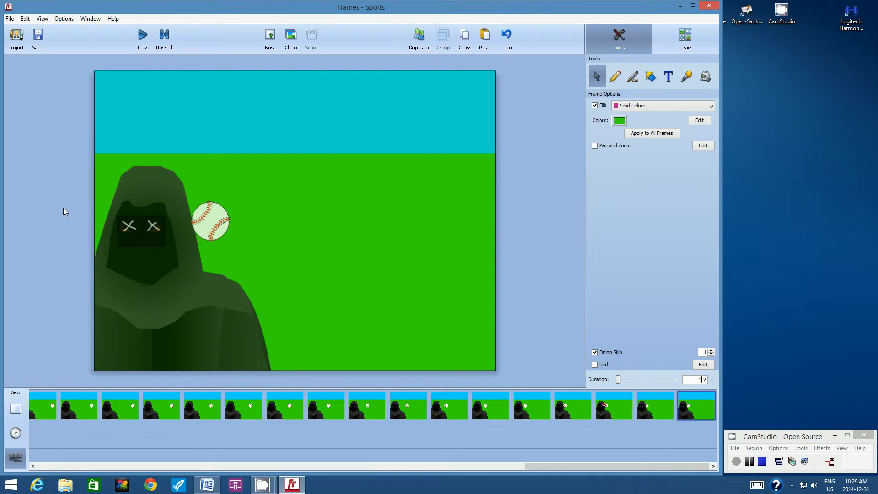
left_click(210, 232)
left_click_drag(210, 233, 209, 246)
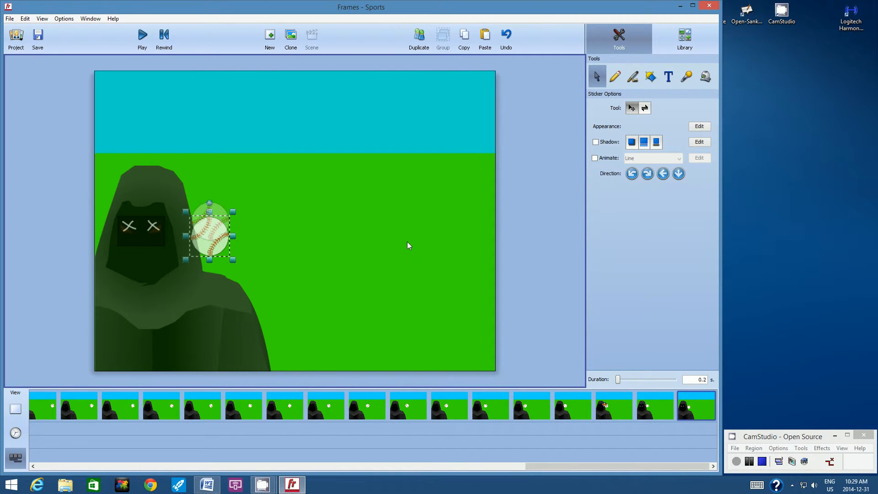
left_click(539, 181)
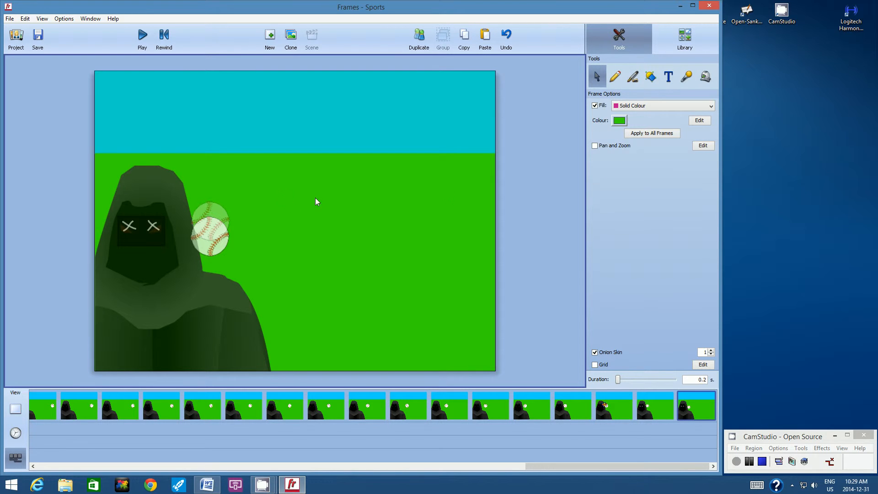
left_click(185, 215)
left_click(595, 353)
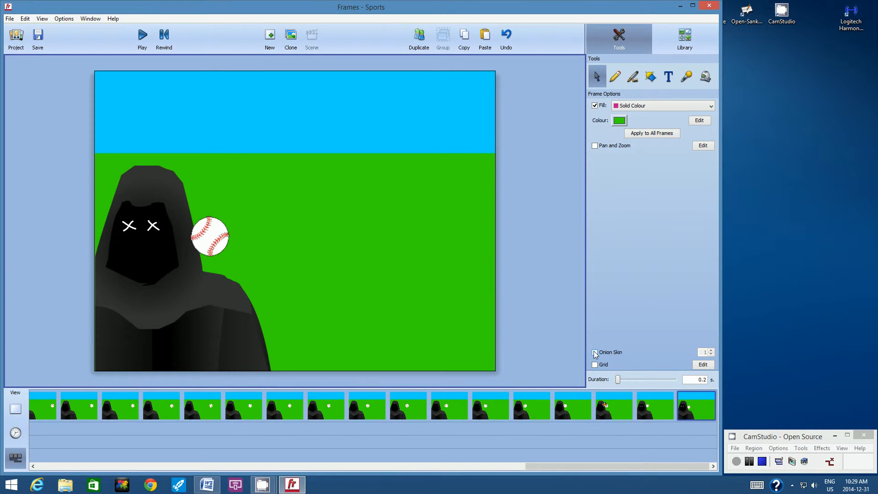
Draw a small oval with dark grey stroke and solid dark grey fill on the hood's edge, just above the baseball
left_click(652, 78)
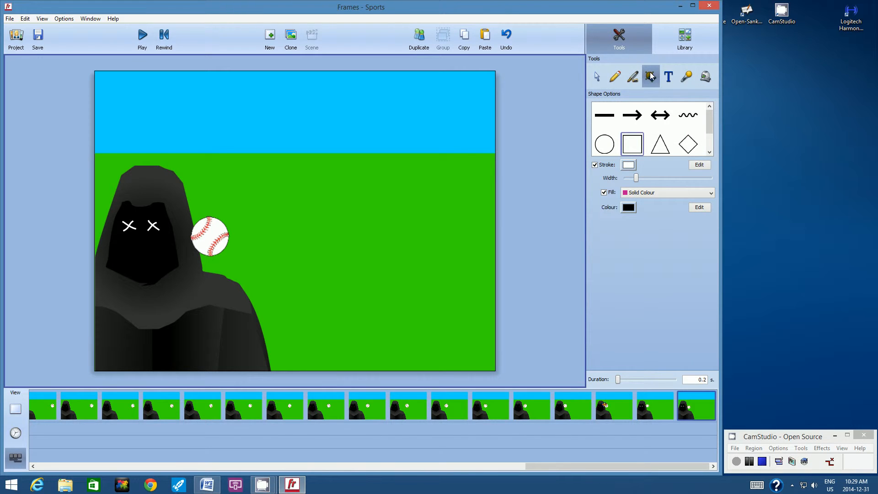
left_click(605, 144)
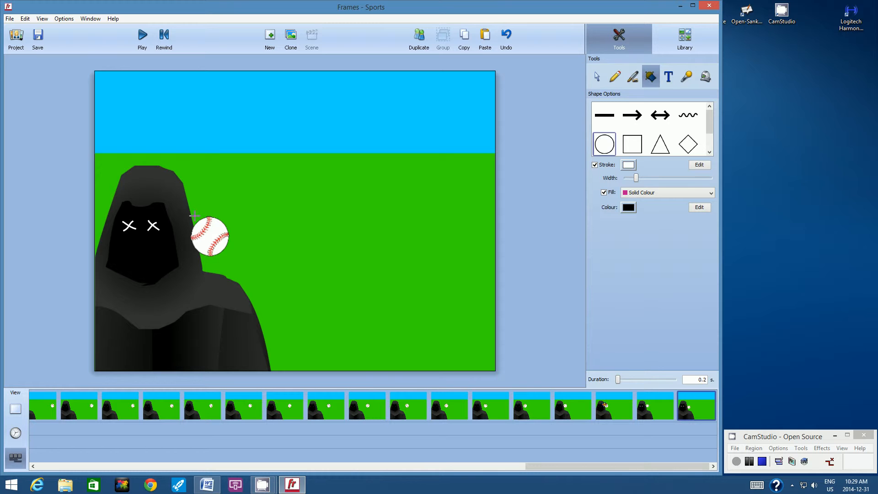
left_click(629, 165)
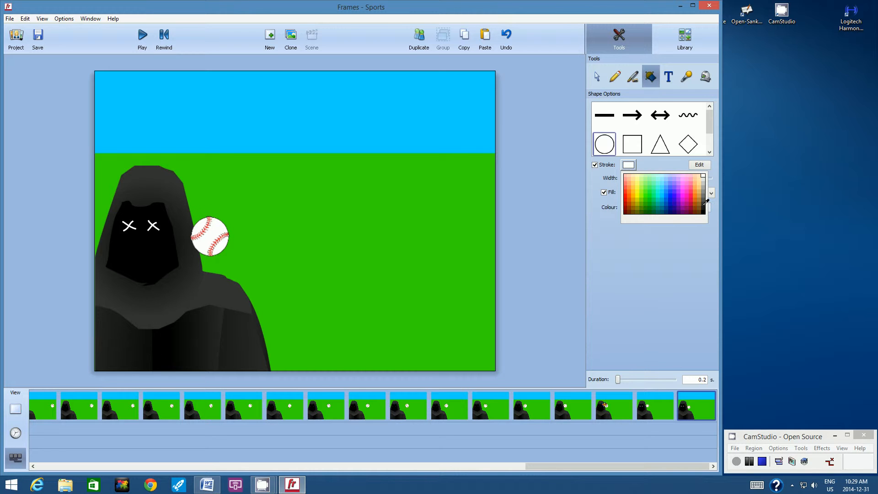
left_click(705, 201)
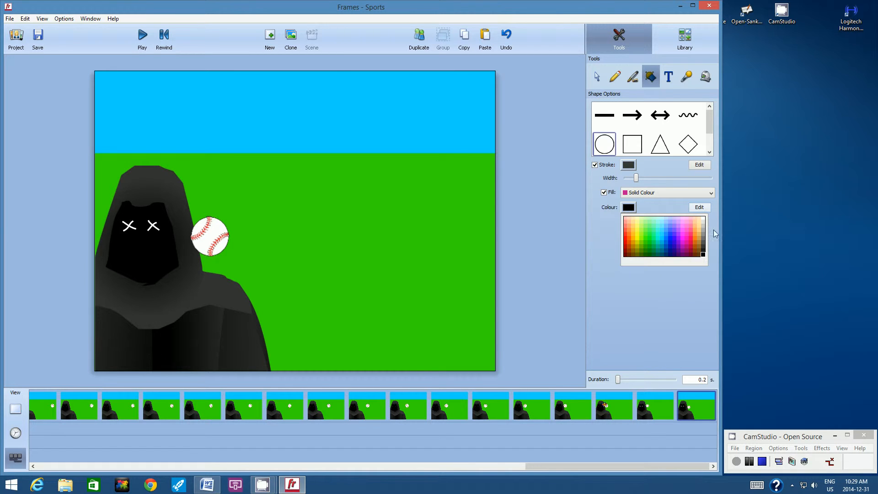
left_click(705, 243)
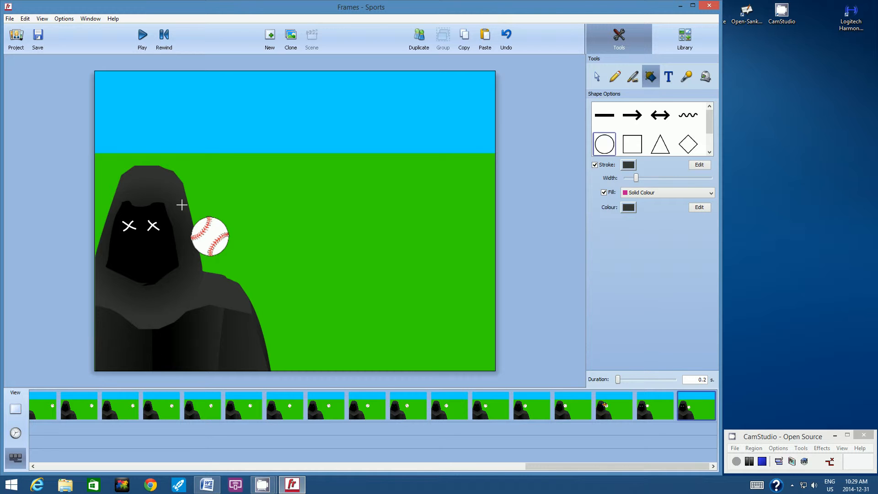
left_click_drag(181, 203, 192, 220)
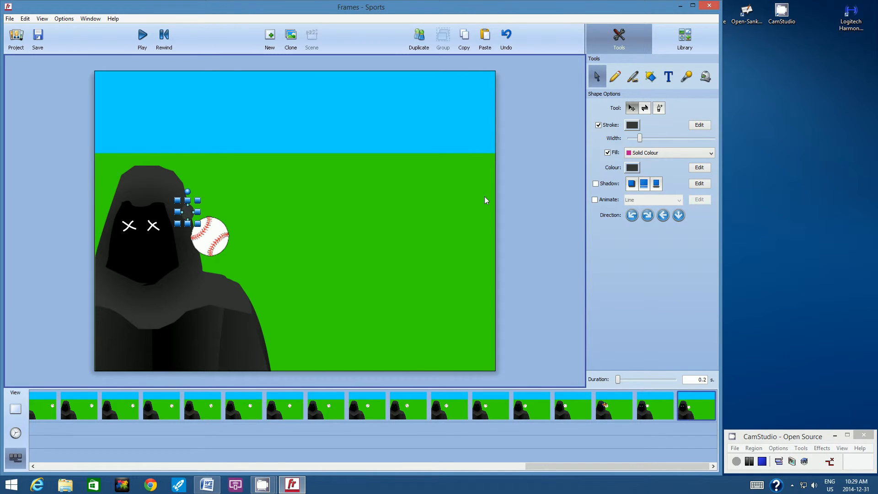
left_click(74, 193)
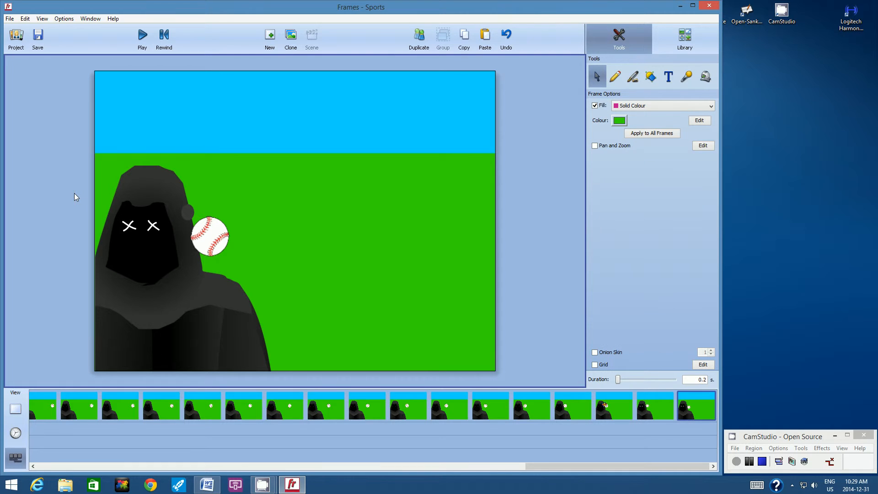
Try a near-black stroke and fill colour on the small oval at the hood's edge
left_click(192, 212)
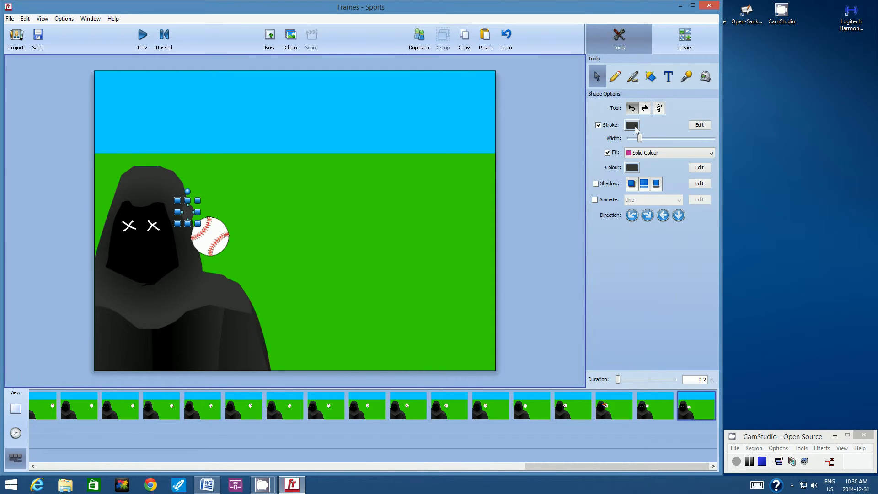
left_click(632, 126)
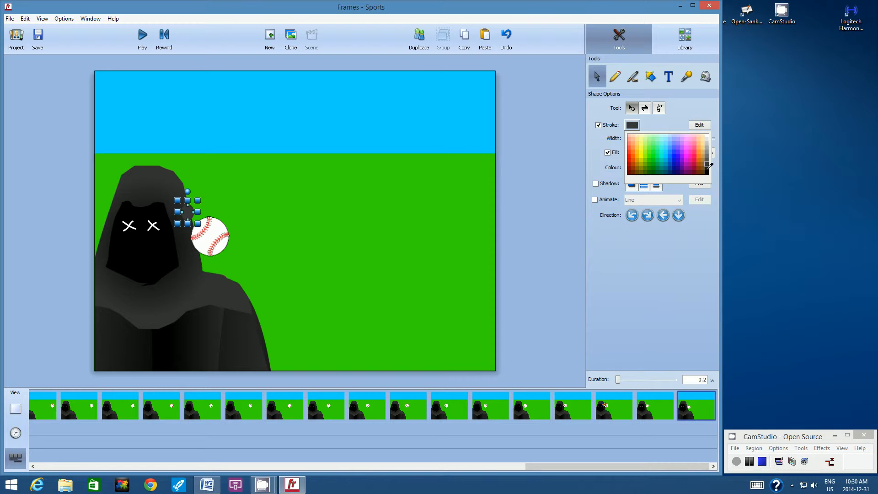
left_click(708, 167)
left_click(632, 167)
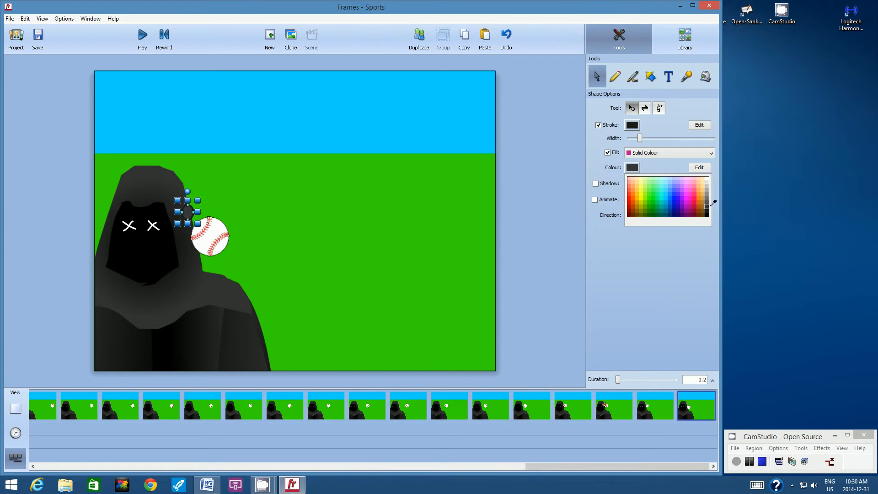
left_click(710, 208)
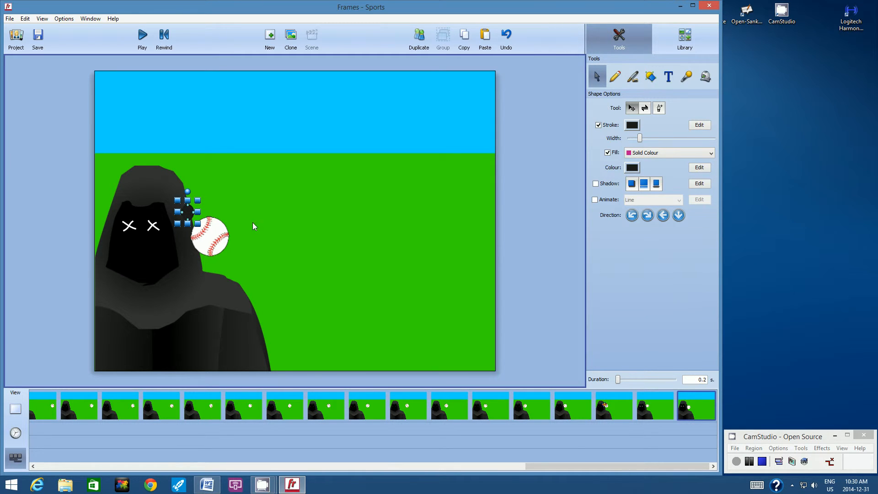
left_click(37, 192)
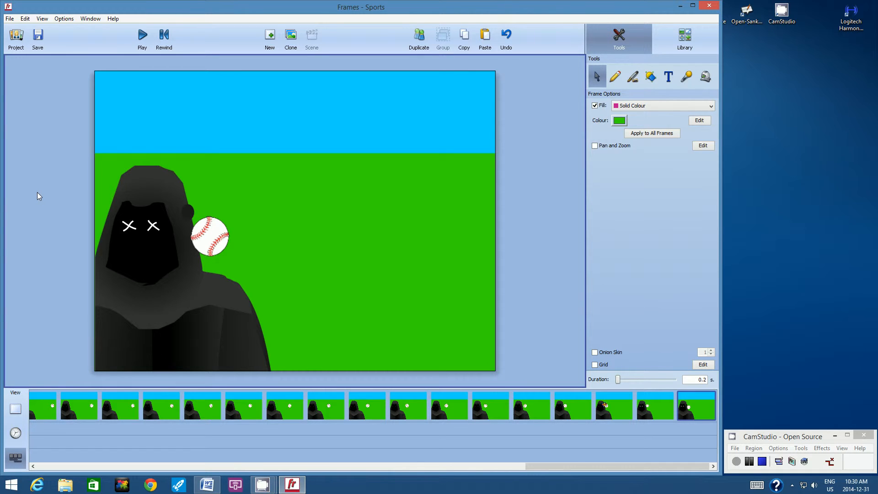
Set the small oval's stroke and fill to dark grey and reposition it on the hood's edge above the baseball
left_click(187, 209)
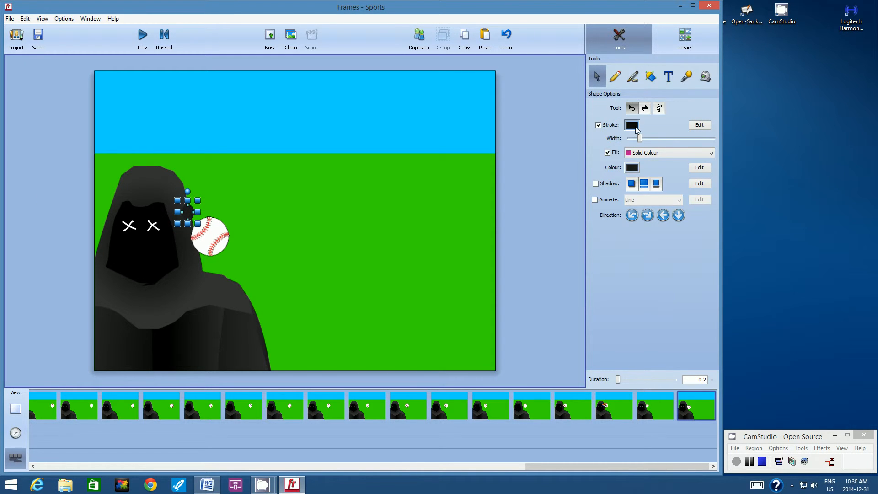
left_click(633, 124)
left_click(710, 161)
left_click(633, 167)
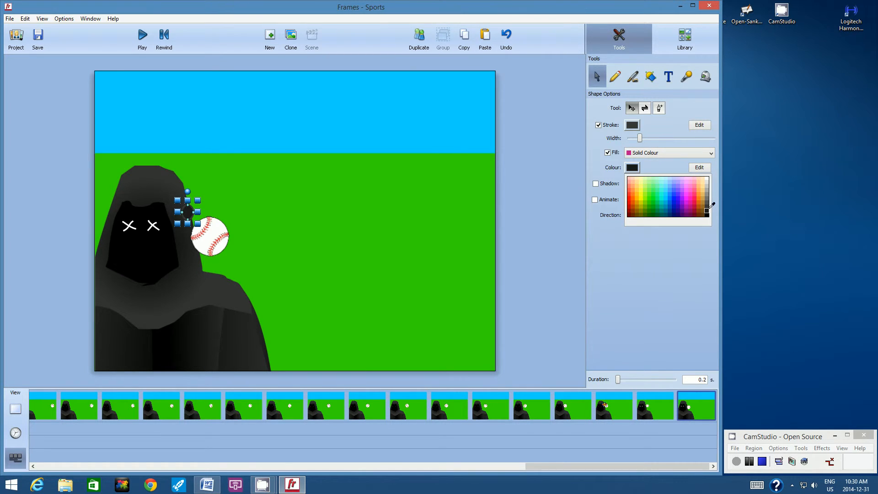
left_click(707, 210)
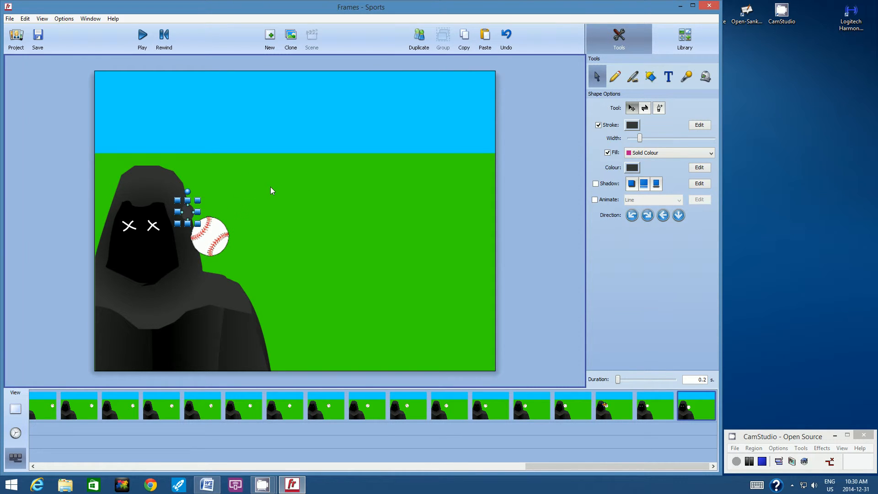
left_click_drag(200, 203, 252, 145)
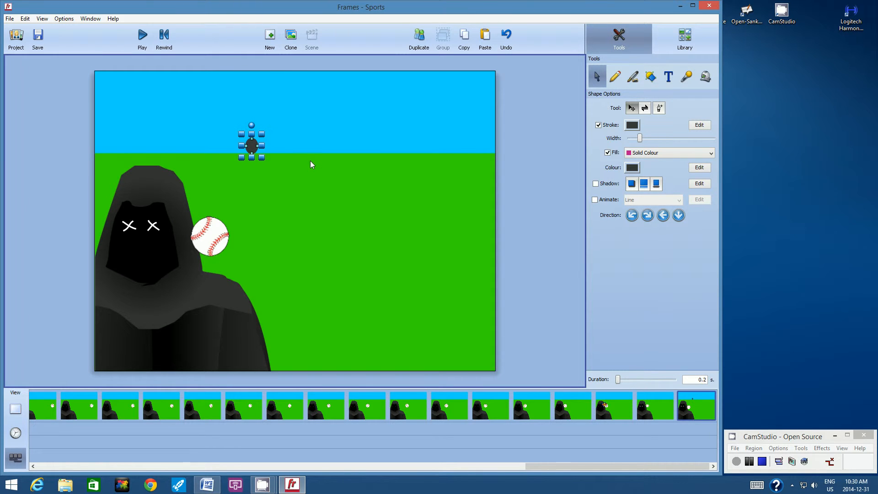
left_click_drag(248, 149, 191, 210)
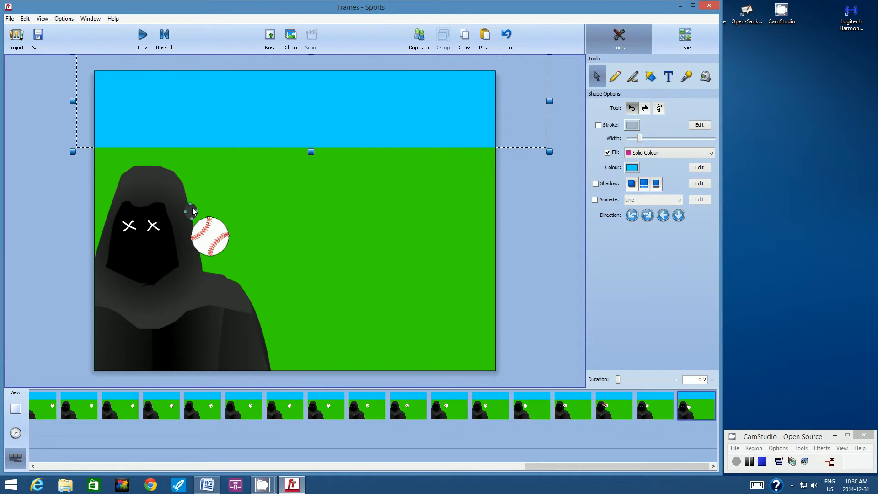
Send the small dark grey oval backward through the layers until it sits behind the hooded figure
left_click(192, 211)
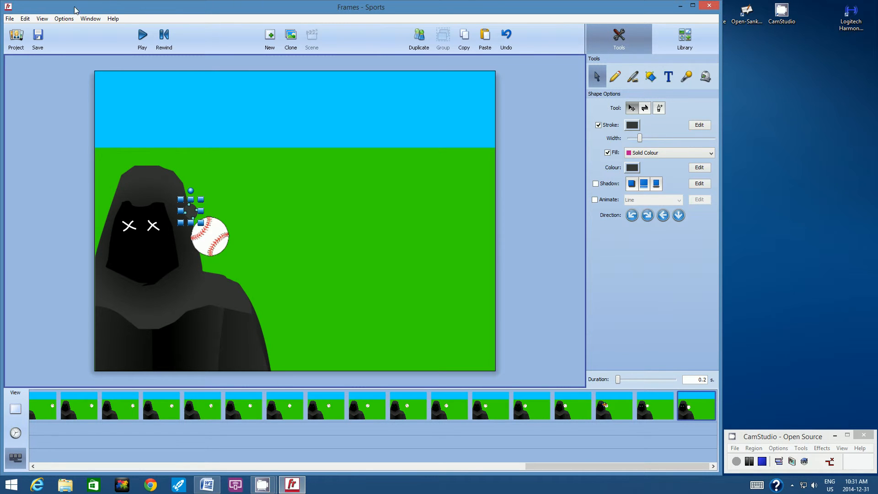
left_click(64, 19)
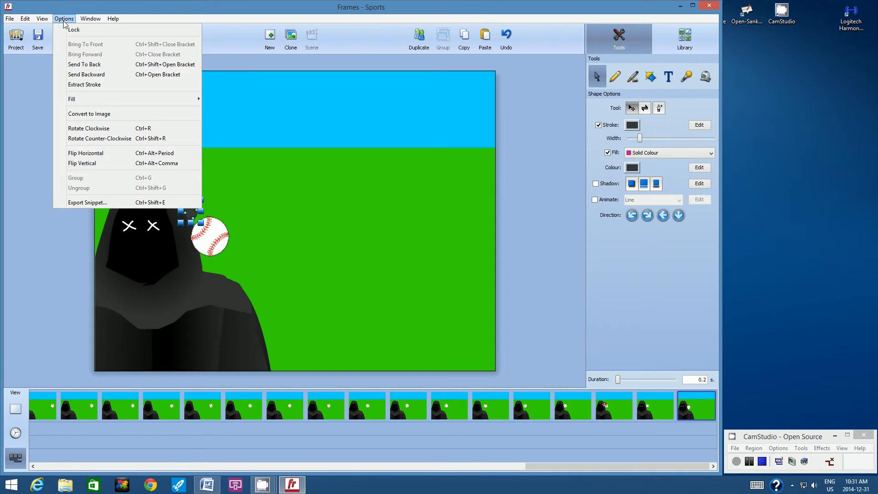
left_click(85, 75)
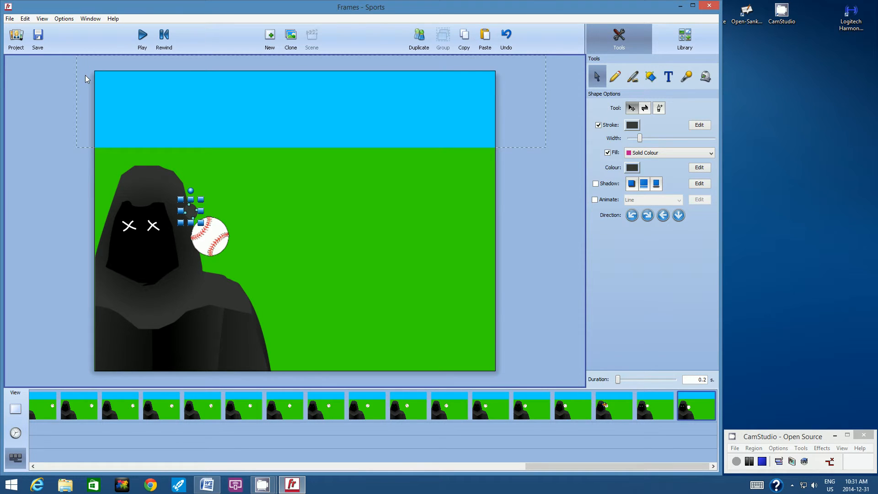
left_click(64, 19)
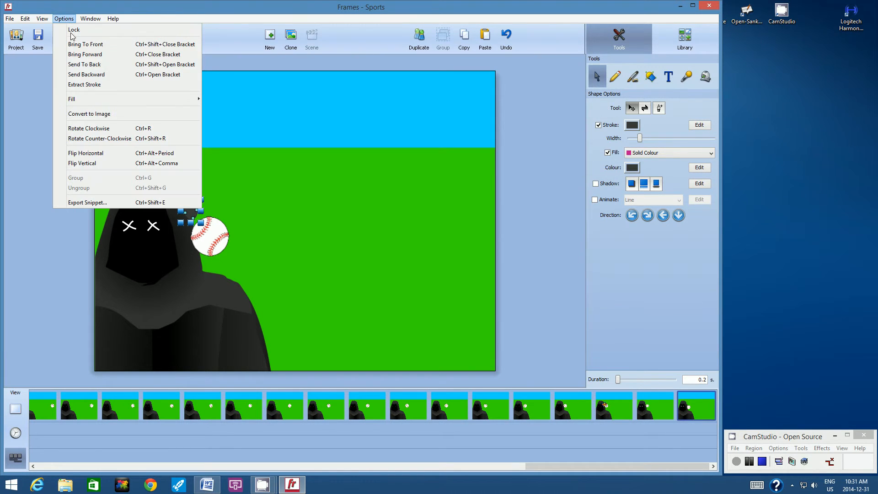
left_click(81, 74)
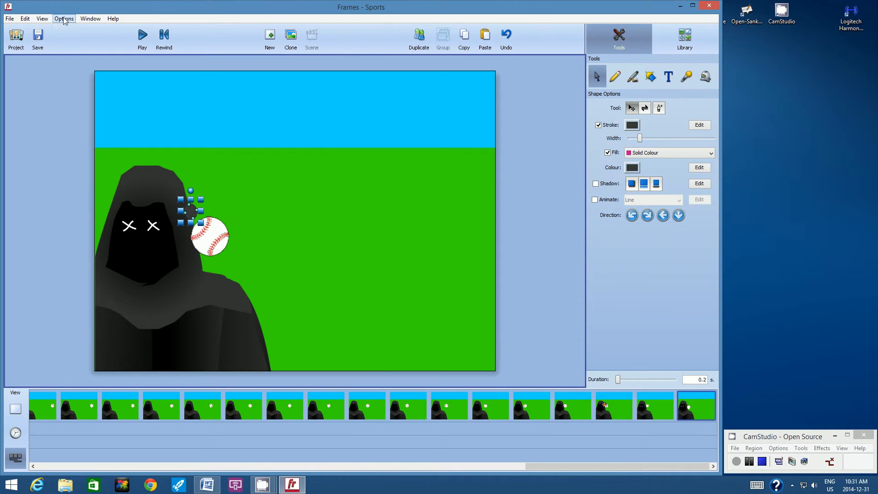
left_click(64, 19)
left_click(83, 74)
left_click(64, 19)
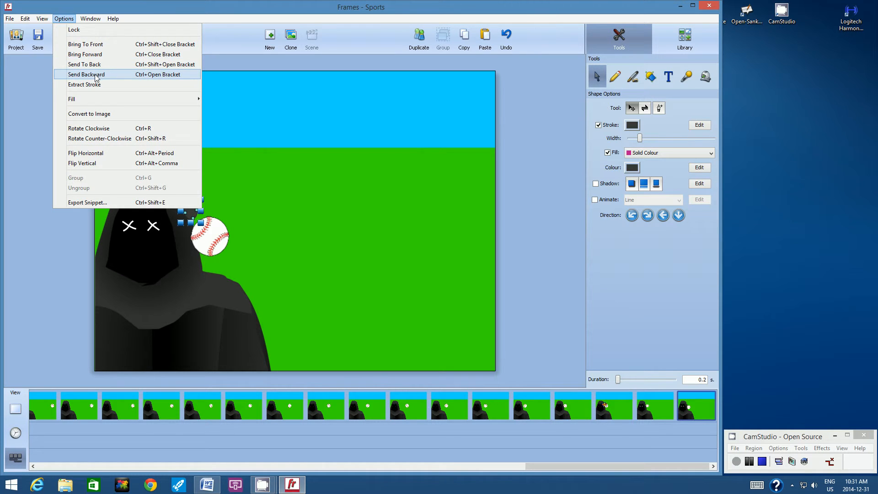
left_click(95, 75)
left_click(64, 18)
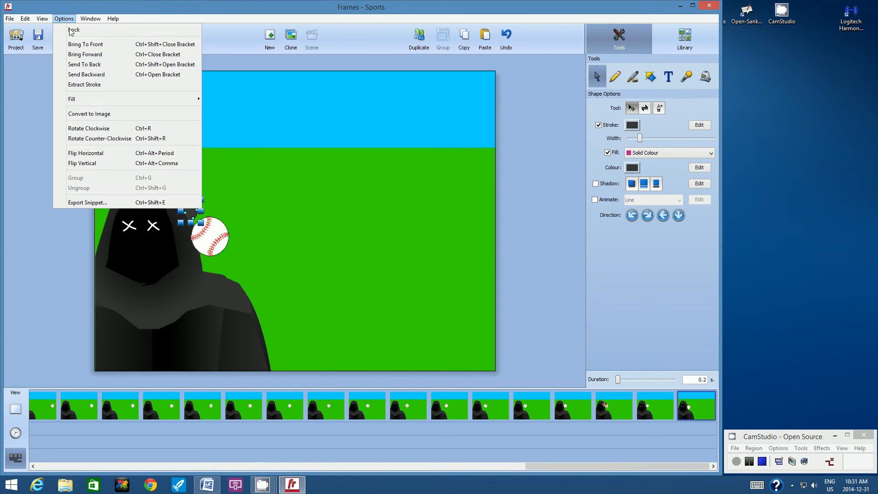
left_click(94, 75)
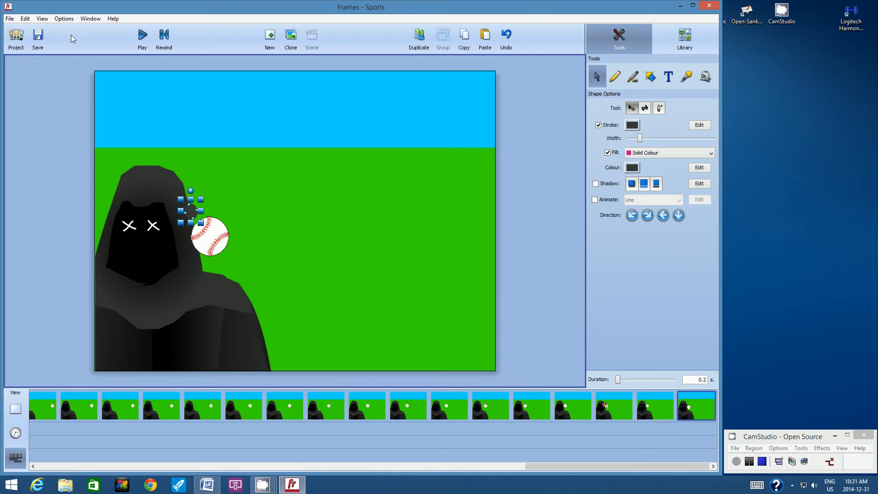
left_click(64, 20)
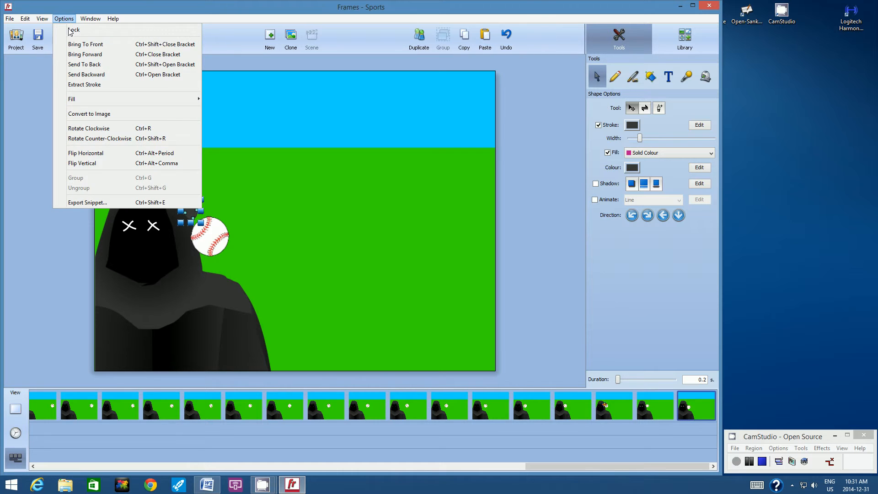
left_click(89, 64)
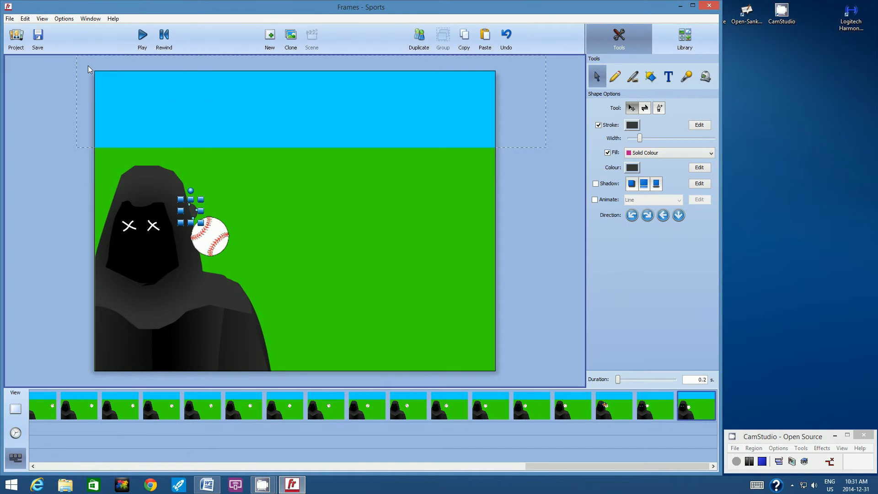
left_click(46, 238)
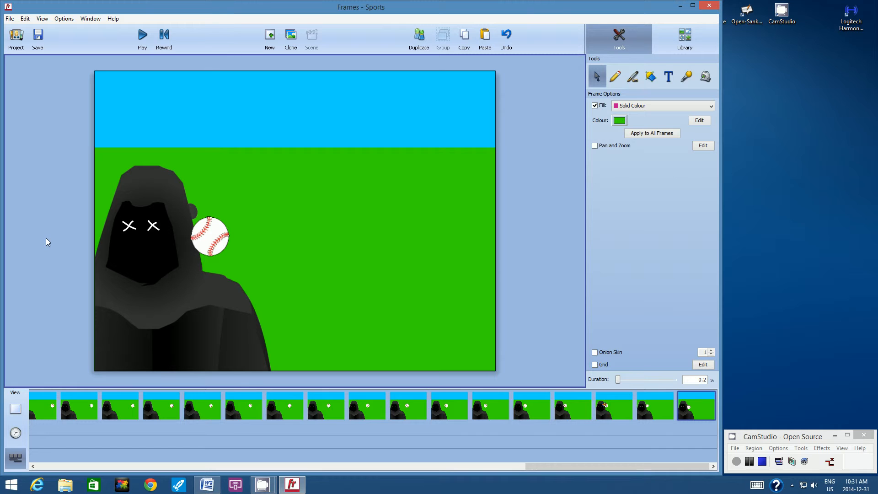
Nudge the oval so only a small bump shows at the hood's edge, turning on onion skin as a guide
left_click(191, 209)
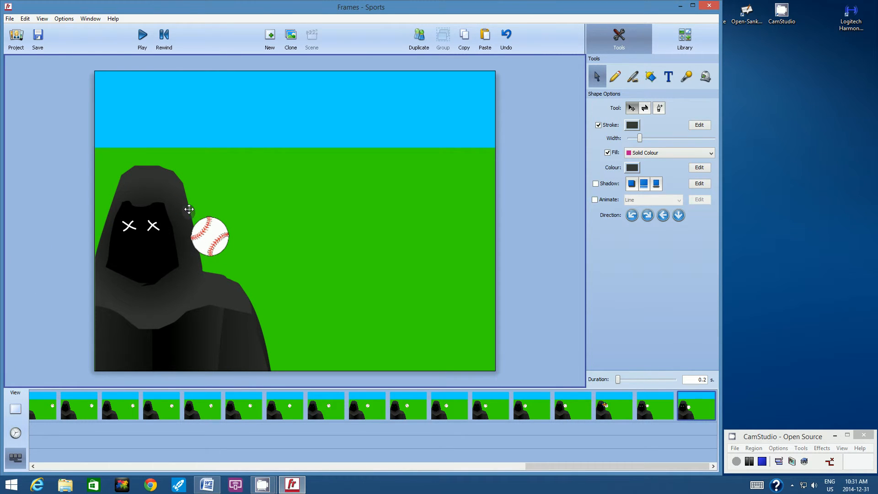
left_click(52, 187)
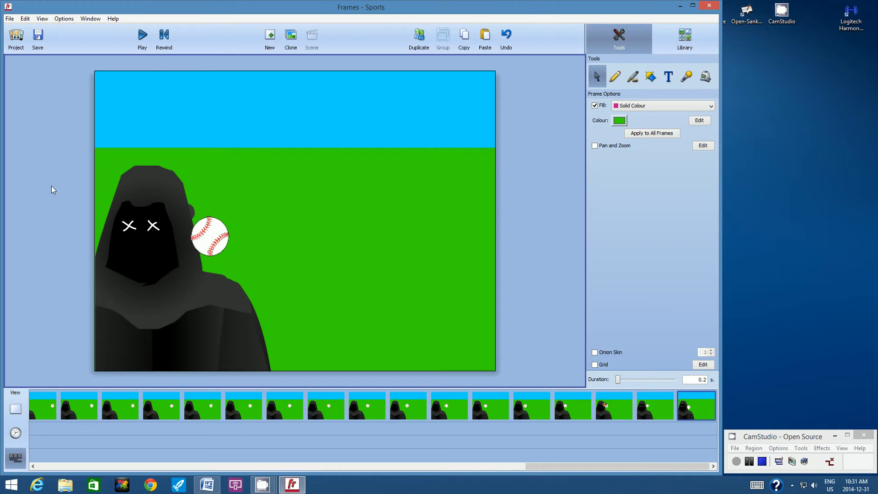
left_click(595, 352)
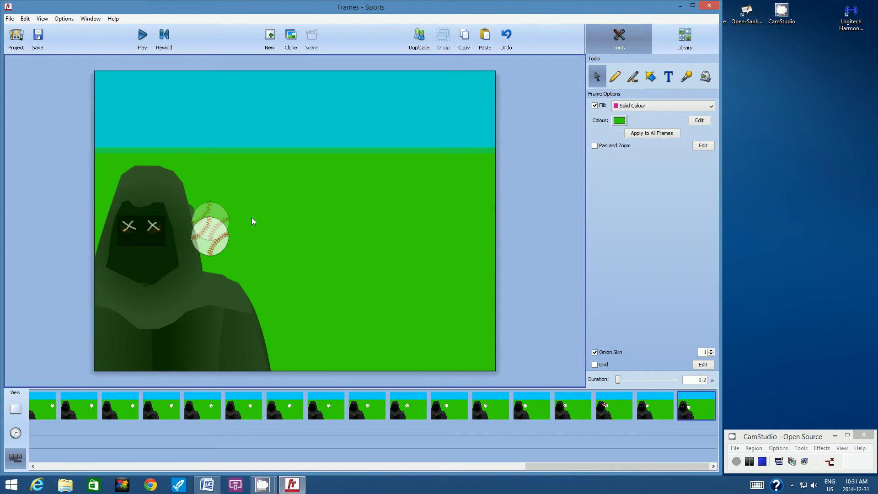
left_click(191, 208)
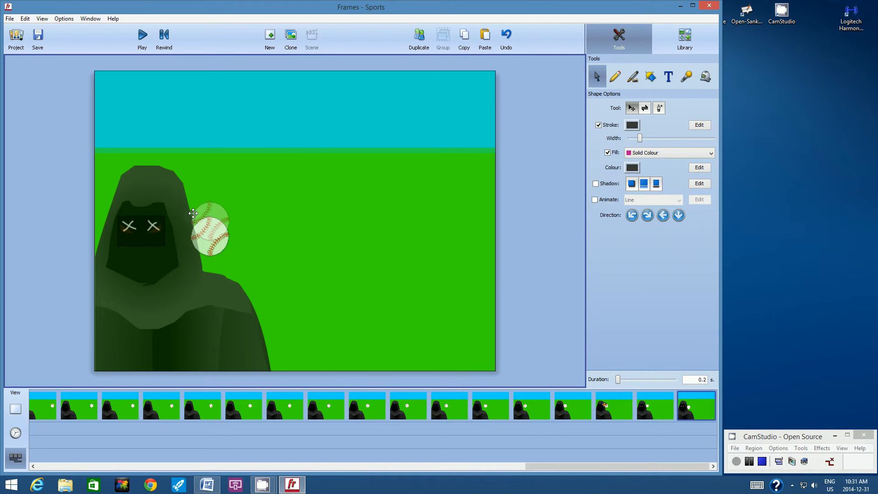
left_click(36, 221)
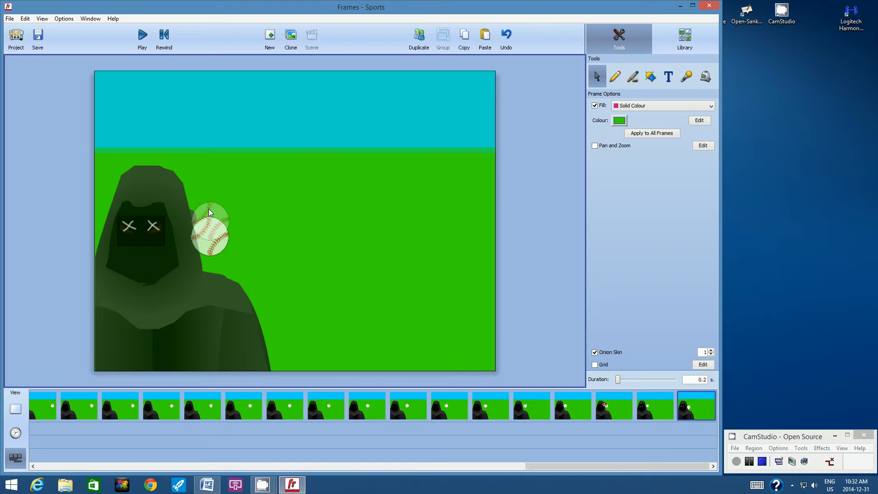
left_click(191, 211)
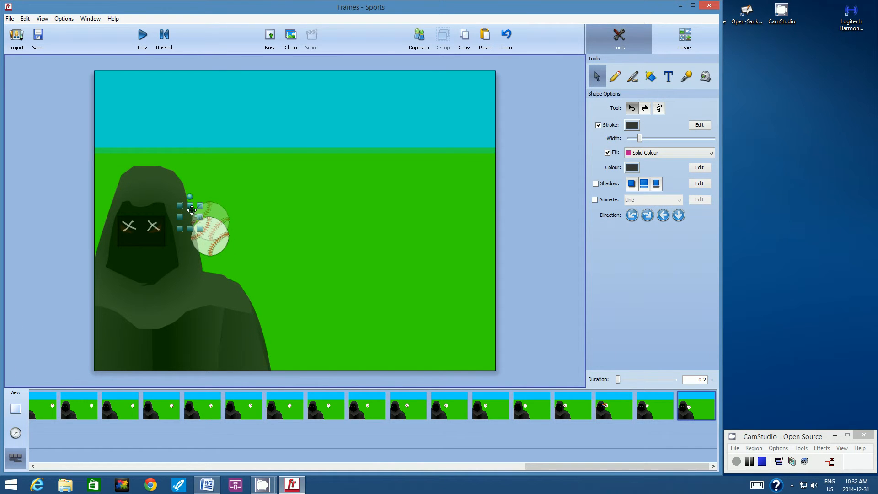
left_click_drag(192, 210, 192, 211)
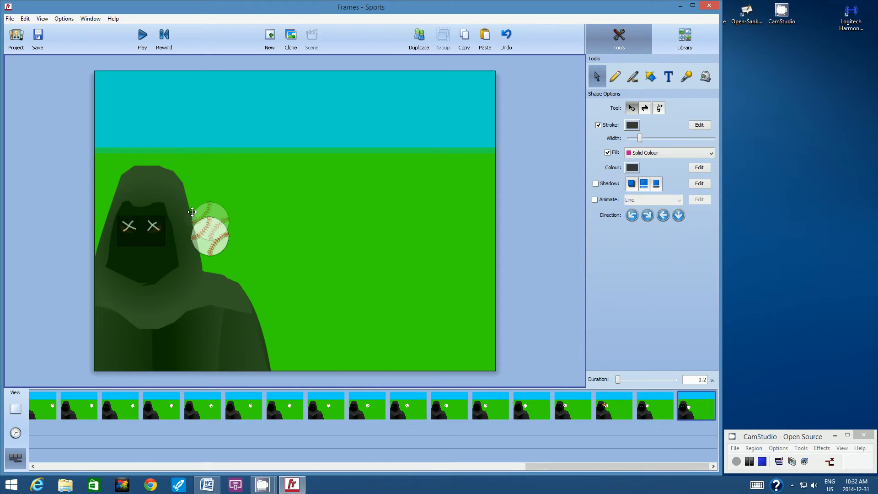
left_click(49, 213)
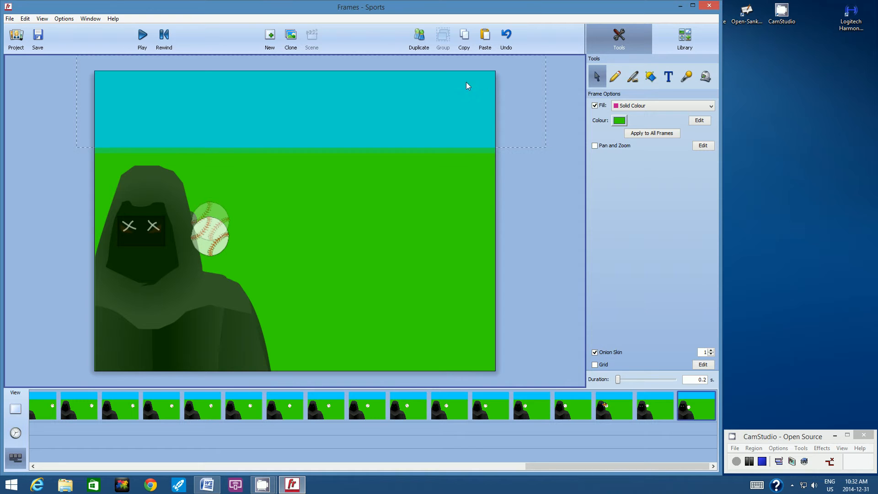
Duplicate the frame, lower the baseball to just above the figure's shoulder, and slightly enlarge the bump on the hood
left_click(418, 39)
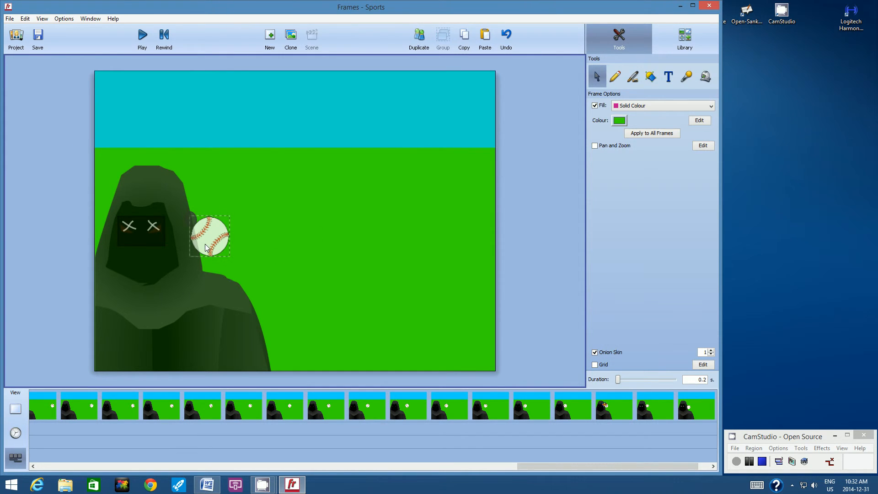
left_click_drag(206, 247, 204, 259)
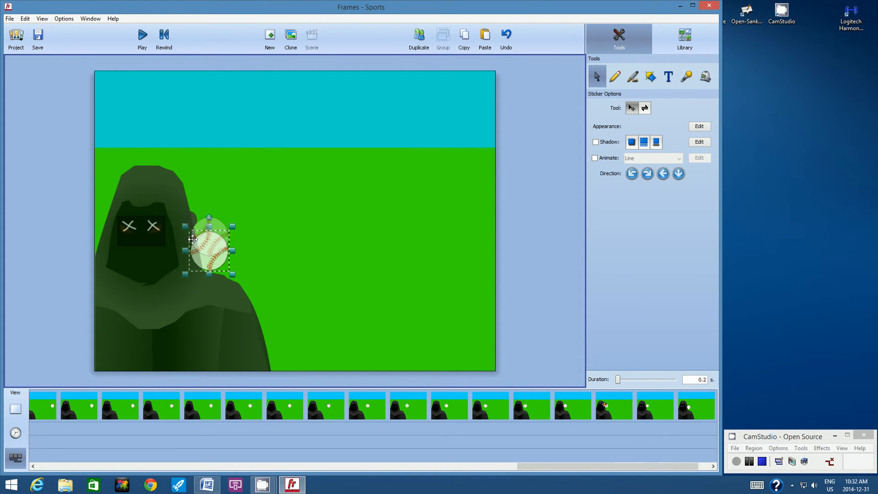
left_click(193, 215)
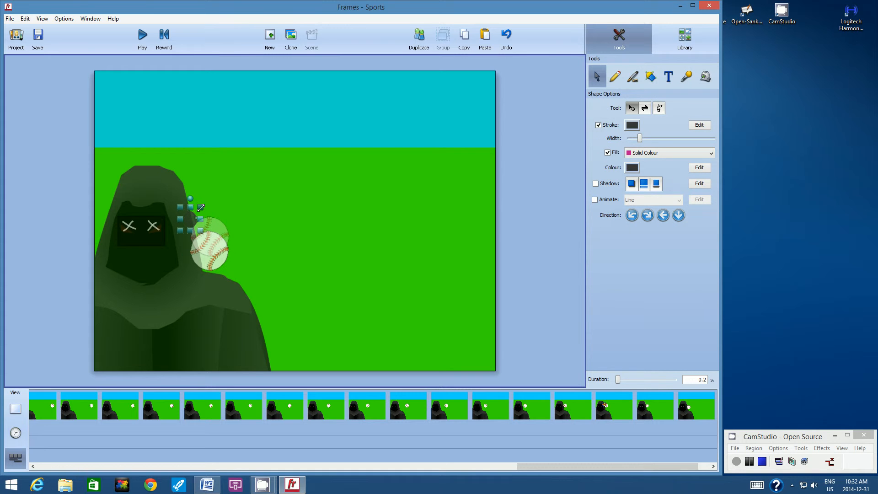
left_click_drag(201, 207, 196, 215)
left_click(9, 213)
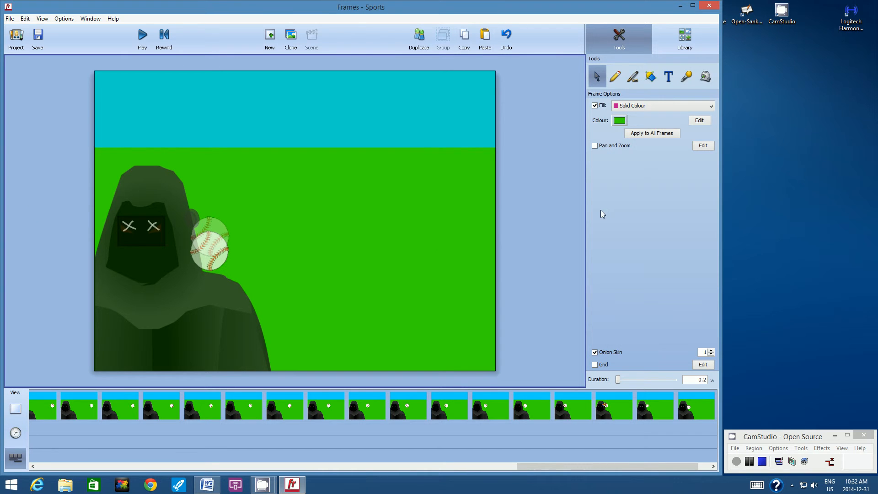
In another duplicate frame, lower the baseball so it overlaps the top of the shoulder, and enlarge the bump a little more
left_click(419, 38)
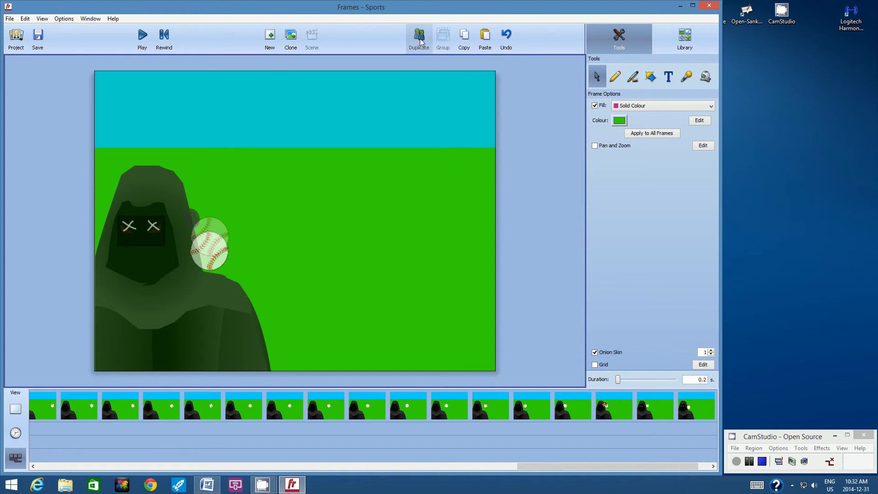
left_click_drag(212, 262, 213, 270)
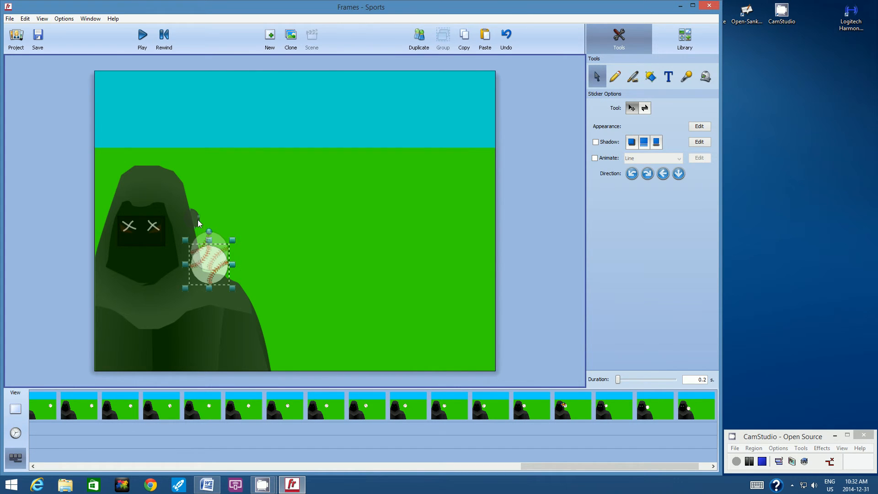
left_click(200, 224)
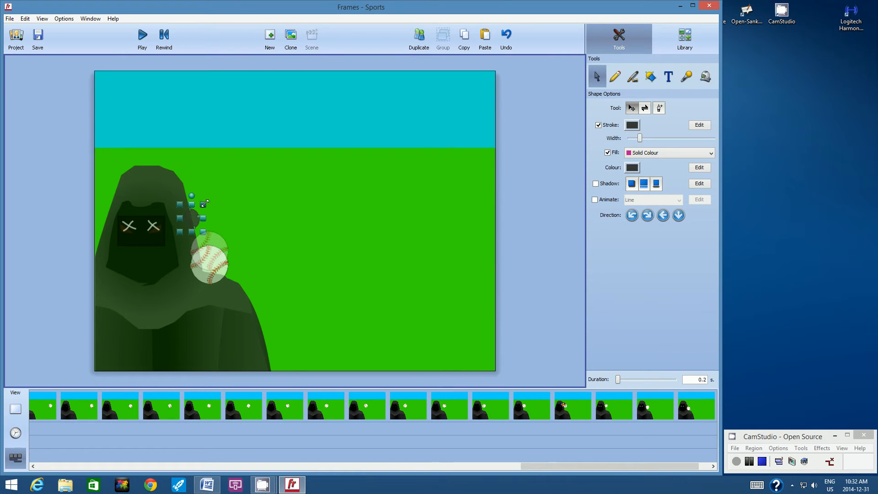
left_click_drag(204, 203, 196, 211)
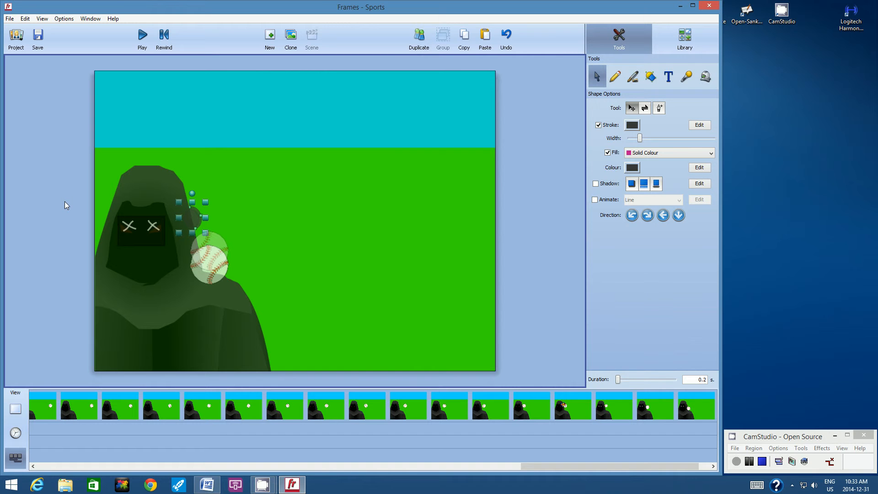
left_click(523, 246)
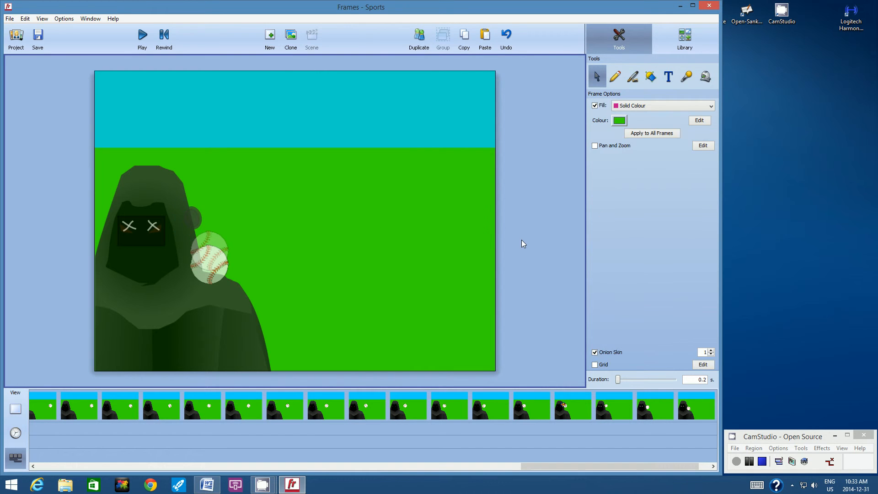
Add a further duplicate frame with the baseball about one-third of its diameter lower over the shoulder and the bump enlarged again
left_click(418, 36)
left_click_drag(210, 267, 208, 281)
left_click(197, 223)
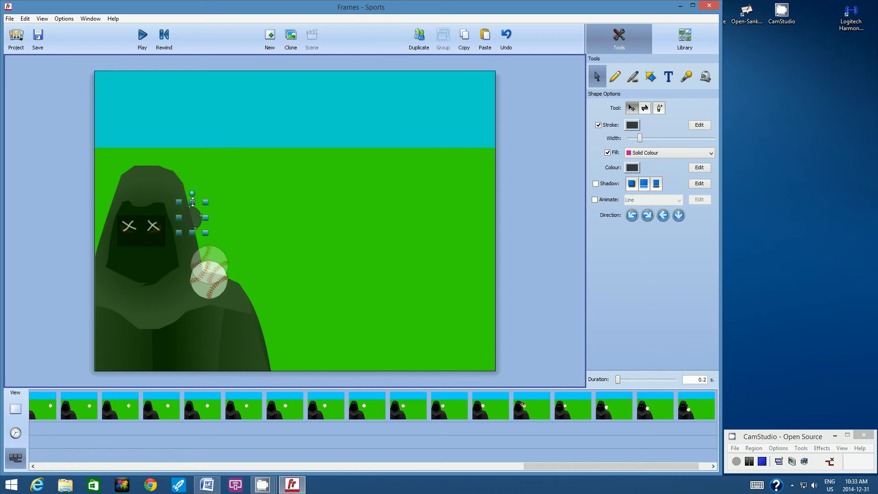
left_click_drag(207, 204, 195, 208)
left_click(61, 200)
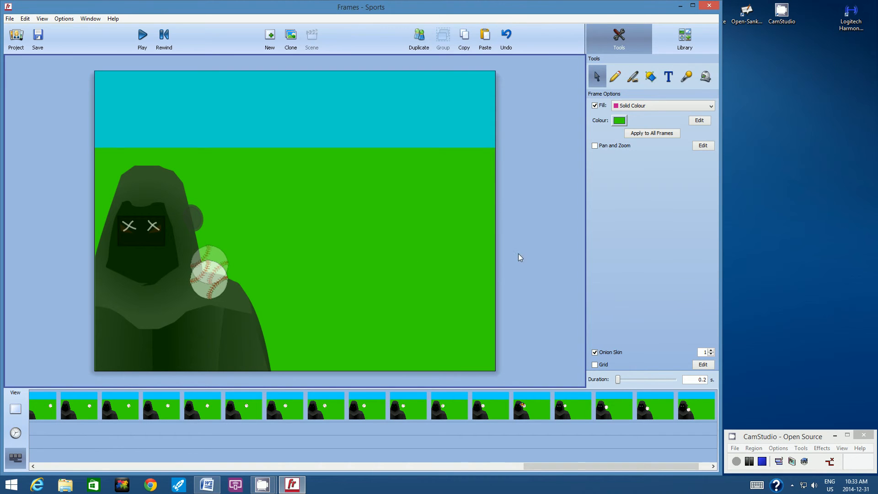
Duplicate the frame again, drop the baseball below the shoulder line, and extend the bump outward from the hood
left_click(419, 37)
left_click(202, 294)
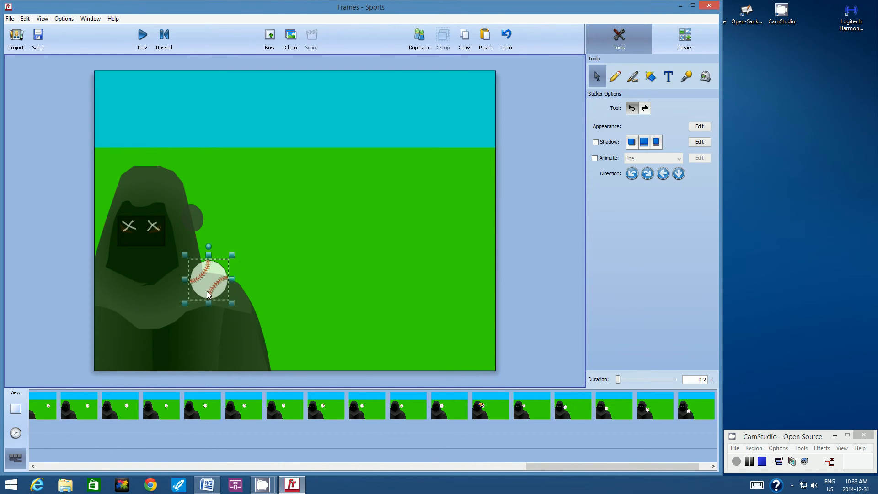
left_click_drag(201, 295, 206, 306)
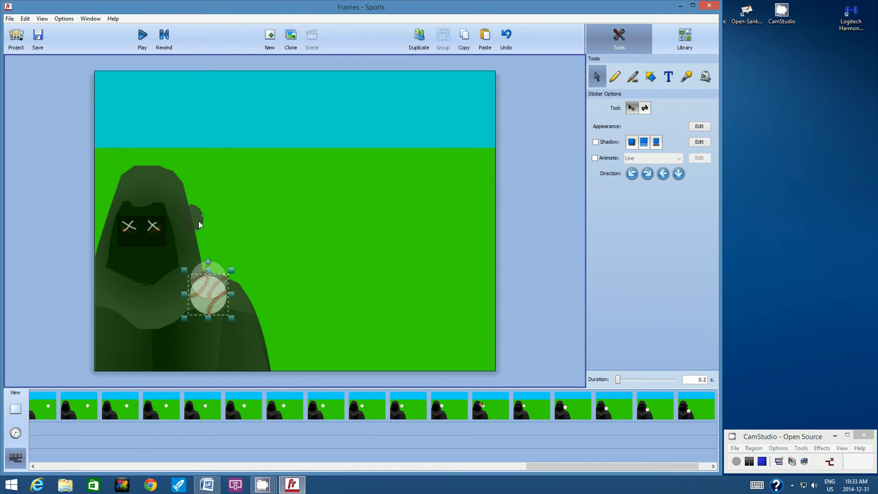
left_click(198, 224)
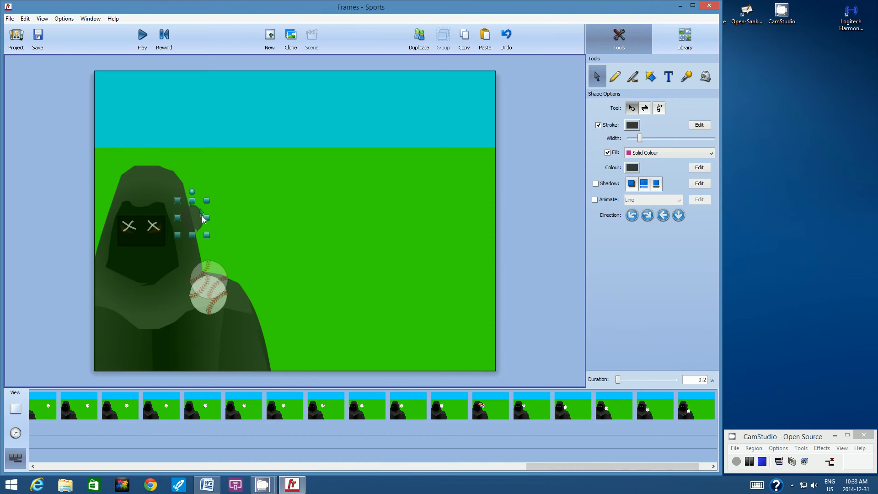
left_click_drag(203, 214, 204, 212)
left_click(536, 224)
Duplicate the frame, lower the baseball by about half its diameter below the shoulder line, and stretch the bump slightly farther from the hood
left_click(418, 39)
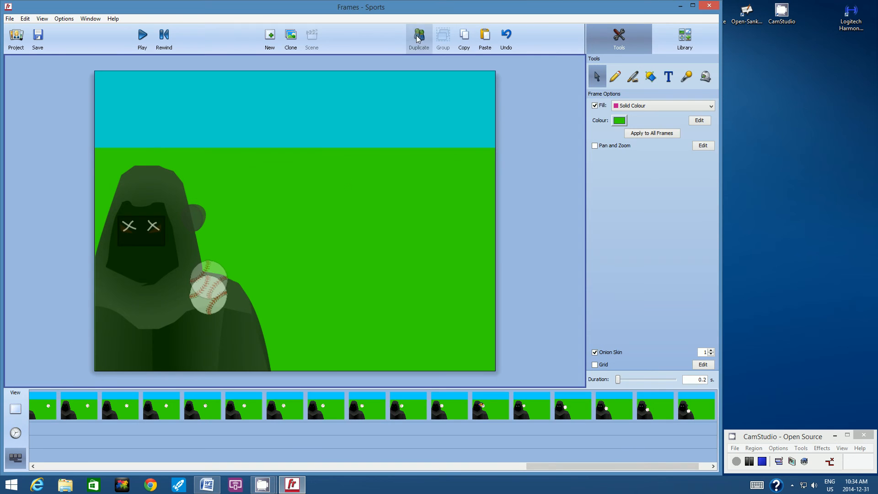
left_click_drag(214, 306, 207, 325)
left_click(201, 218)
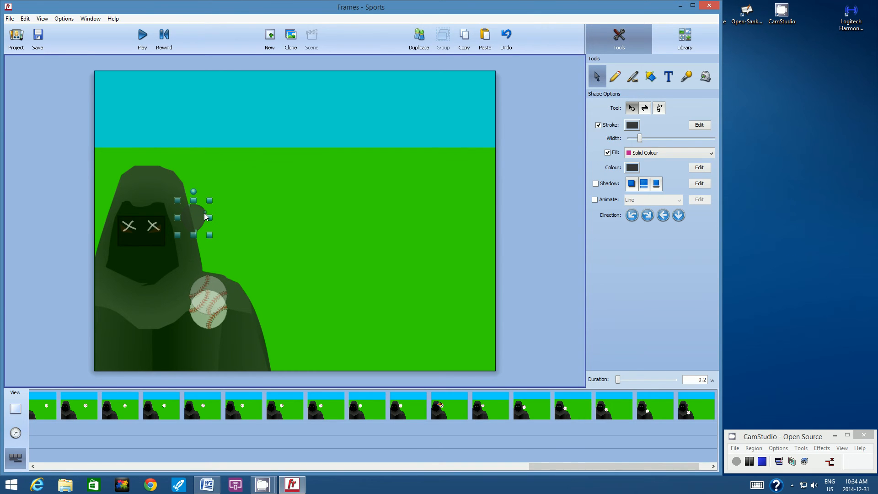
left_click_drag(205, 212, 208, 212)
left_click(537, 196)
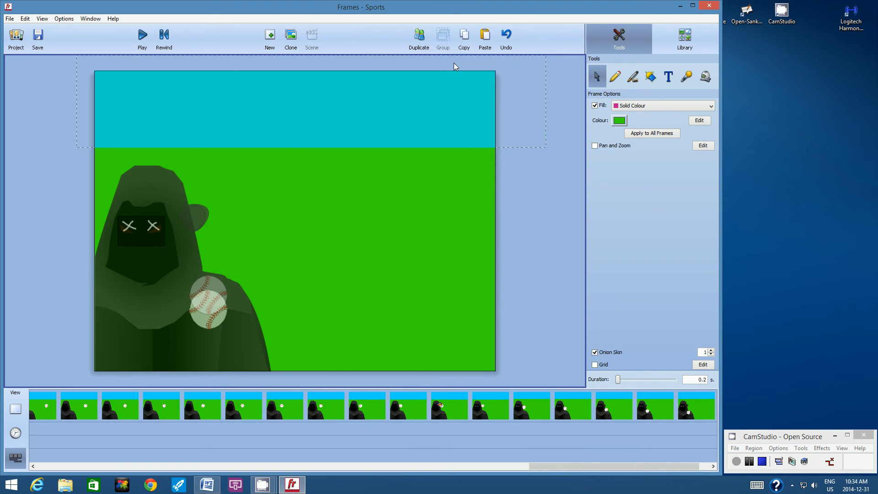
In another duplicate frame, lower the baseball to the figure's upper chest and pull the tip of the bump a little farther outward
left_click(417, 41)
left_click_drag(209, 314, 211, 332)
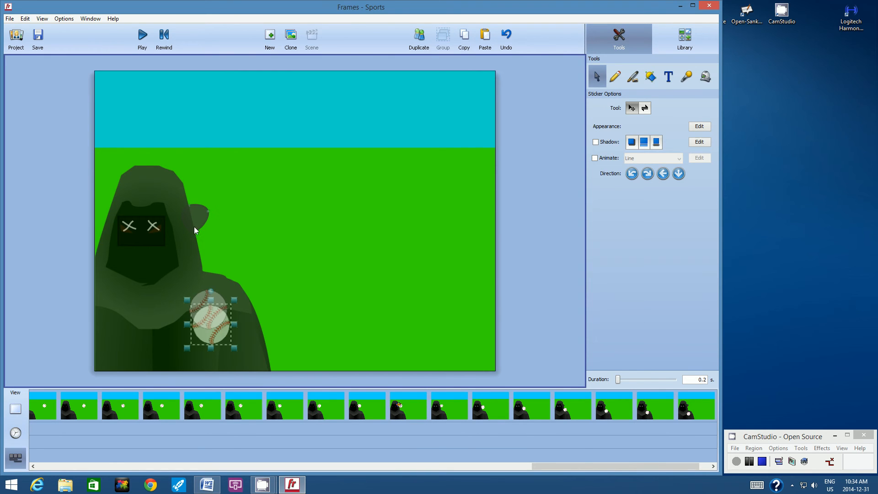
left_click(202, 215)
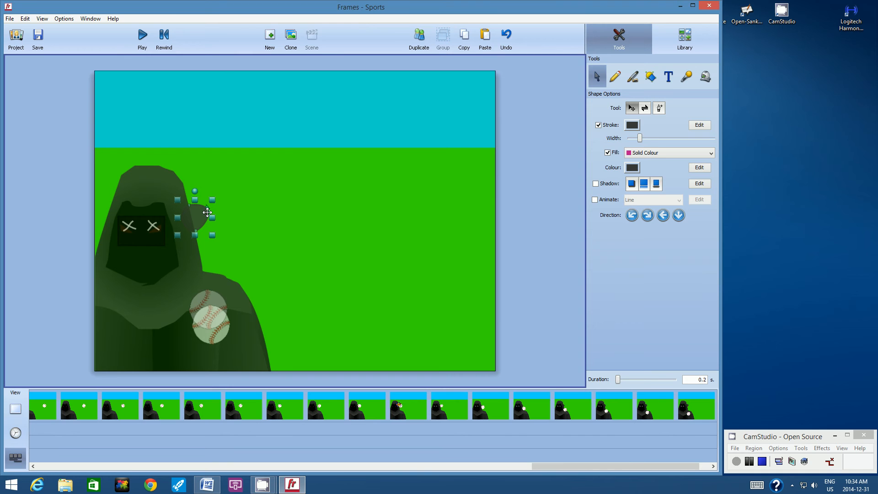
left_click_drag(207, 212, 211, 211)
left_click(511, 247)
Add two duplicate frames, lowering the baseball by just under half its diameter in each until it reaches the scene's bottom edge
left_click(419, 37)
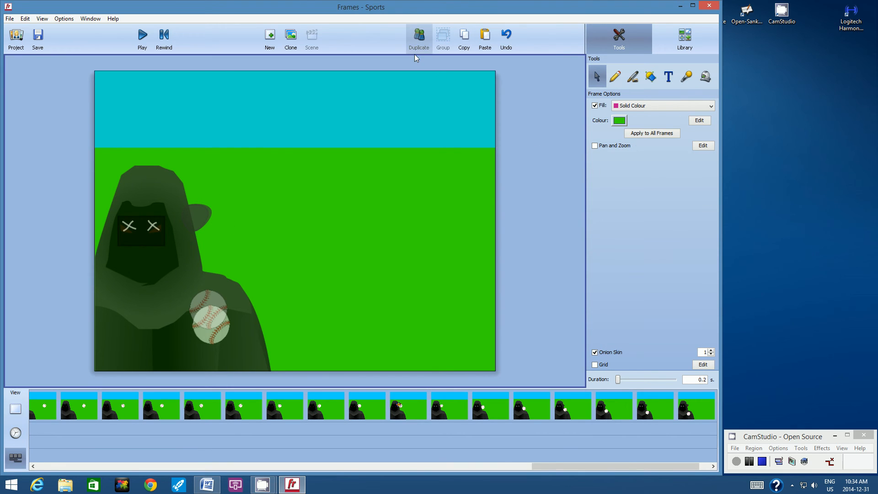
left_click_drag(218, 336, 215, 346)
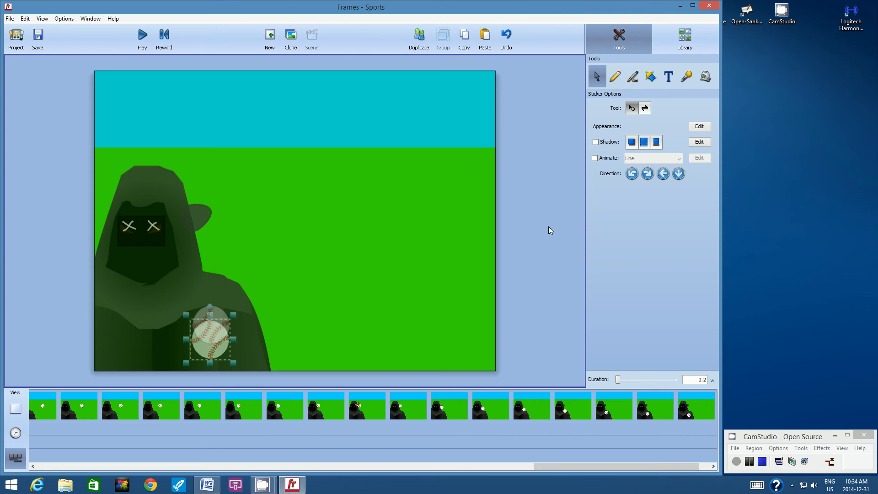
left_click(533, 226)
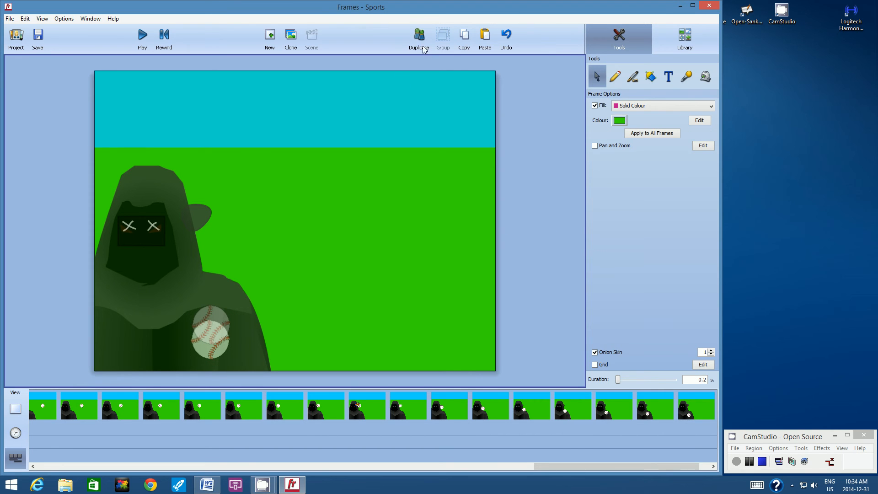
left_click_drag(210, 344, 208, 359)
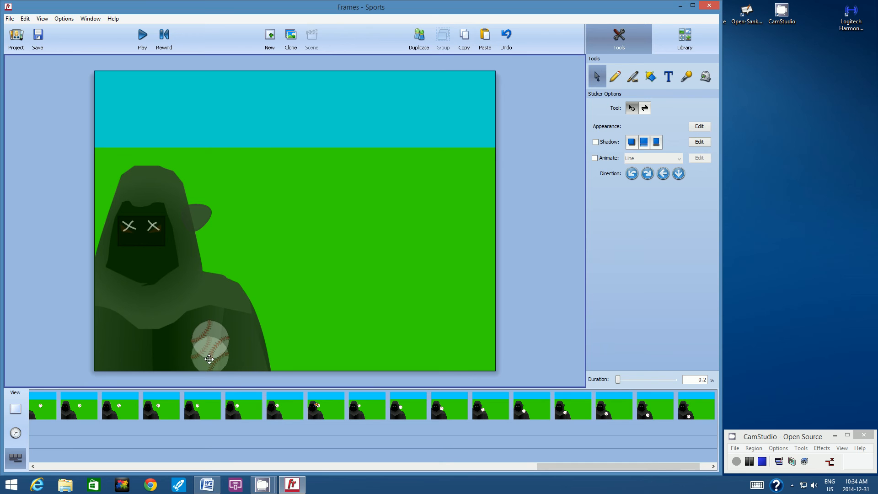
left_click(536, 260)
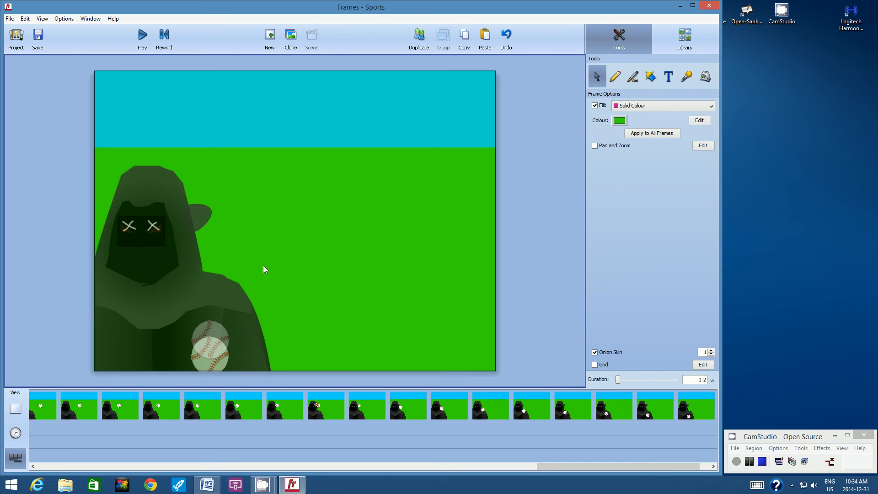
Add two more duplicate frames with the baseball sinking past the scene's bottom edge, first about half hidden, then with only its top showing
left_click(419, 38)
left_click(221, 364)
left_click_drag(220, 364, 218, 376)
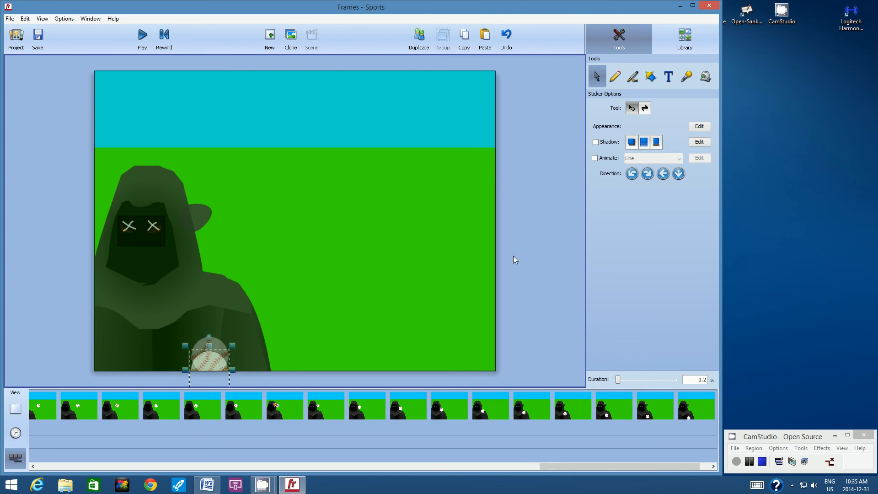
left_click(536, 250)
left_click(420, 44)
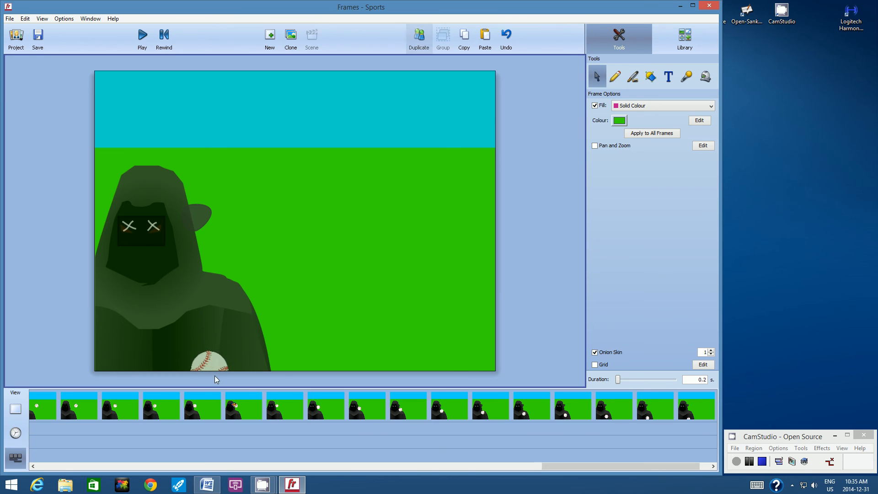
left_click_drag(211, 365, 210, 382)
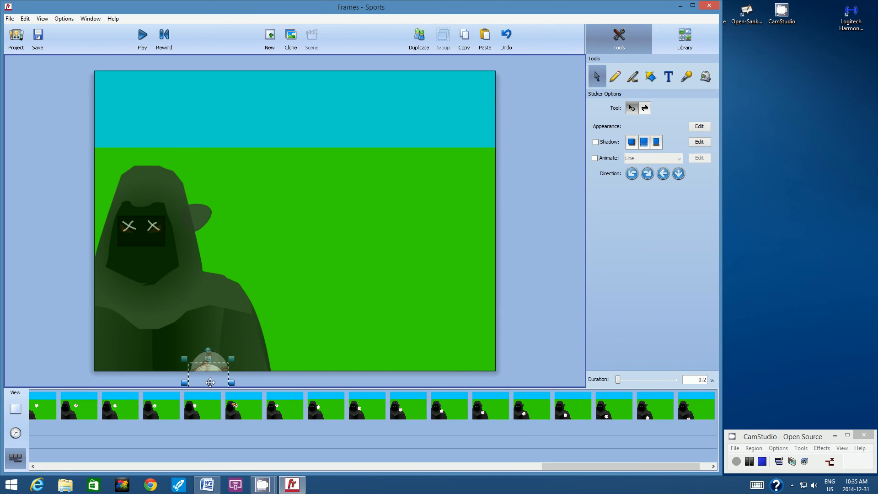
left_click(553, 265)
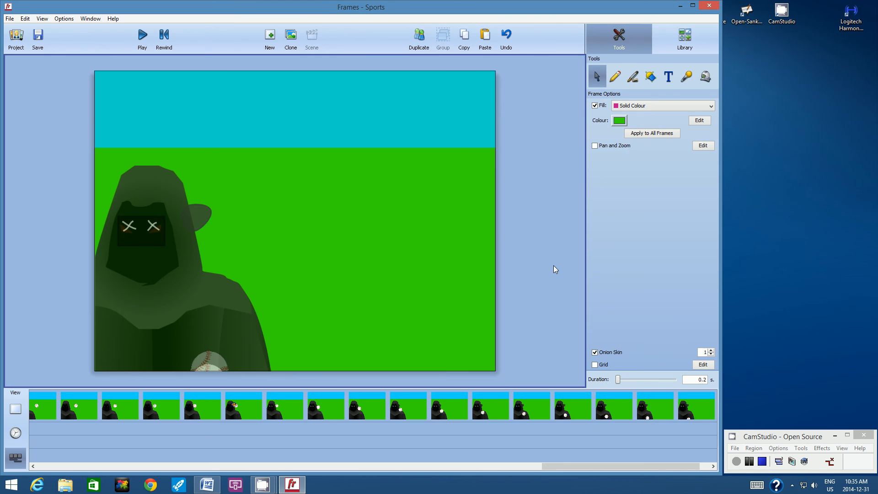
Delete the baseball from a further duplicate frame and turn off Onion Skin
left_click(419, 37)
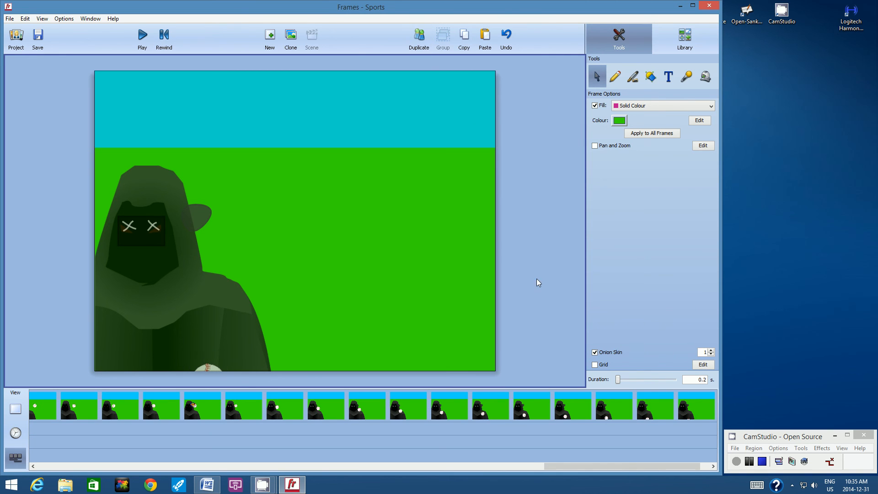
left_click(207, 369)
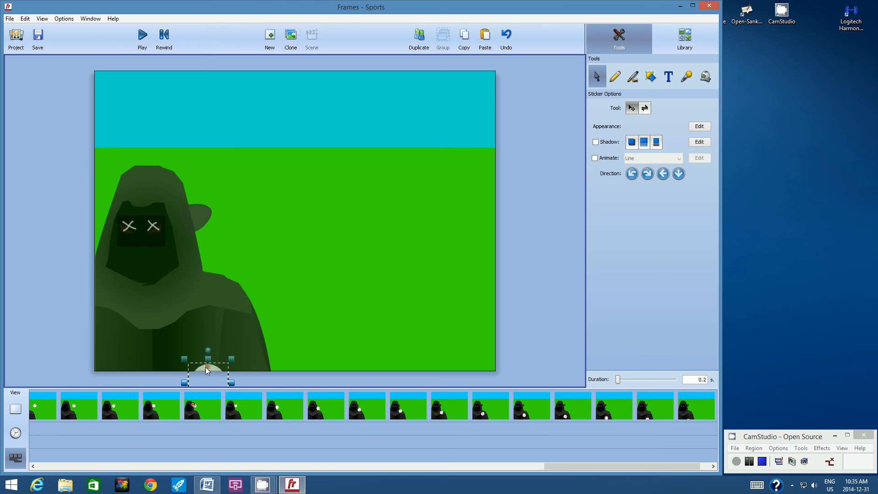
key("Delete")
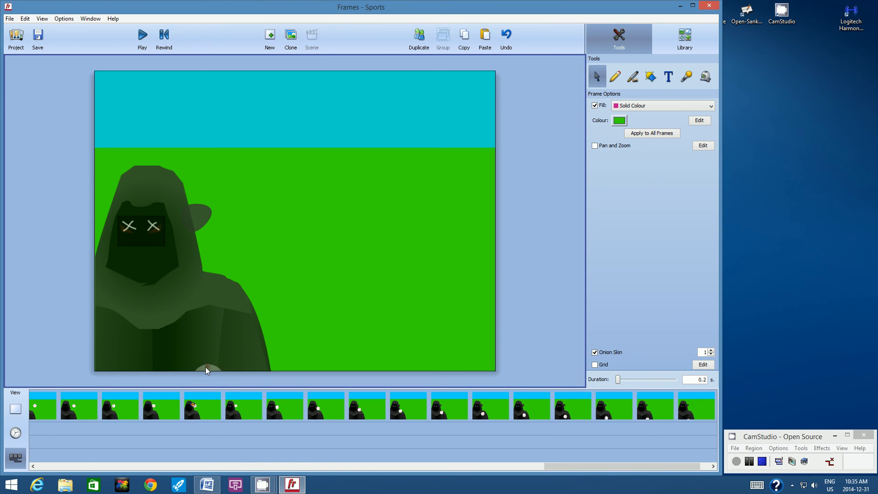
left_click(595, 352)
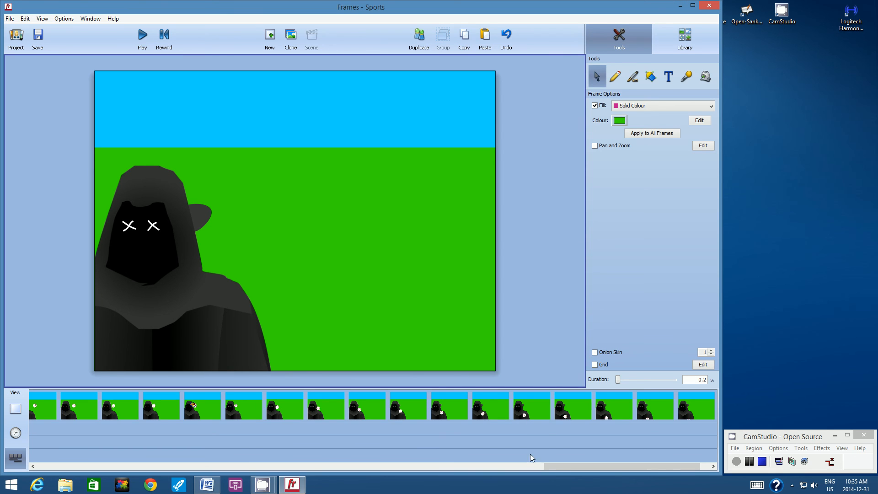
Play the animation from the "I am EVIL! I hate baseball!" frame through to the end, and save the project
left_click_drag(555, 467, 373, 471)
left_click(348, 411)
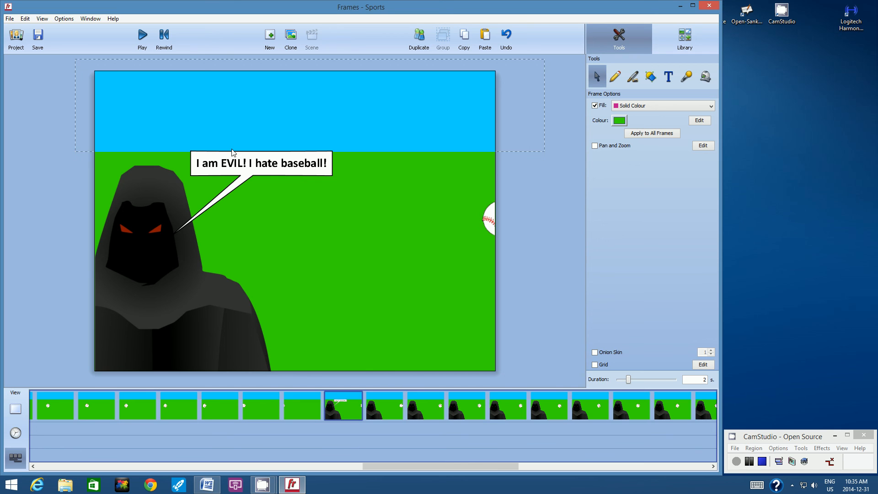
left_click(142, 34)
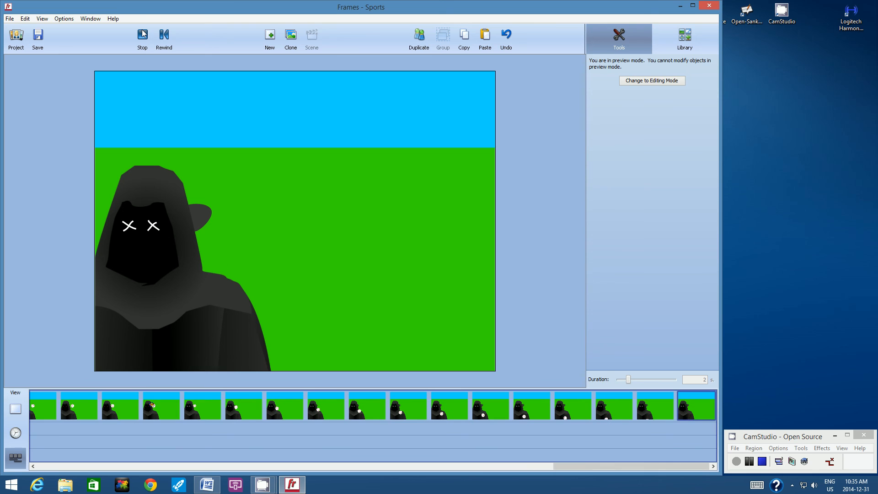
left_click(142, 34)
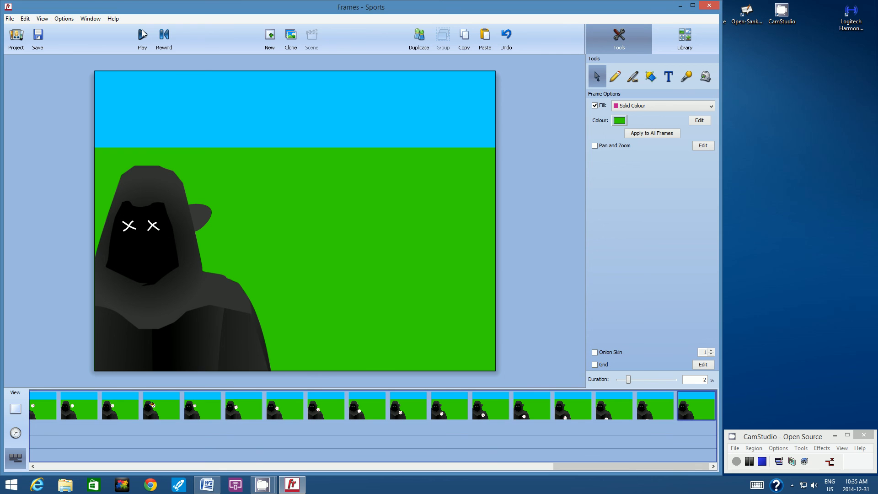
left_click(38, 35)
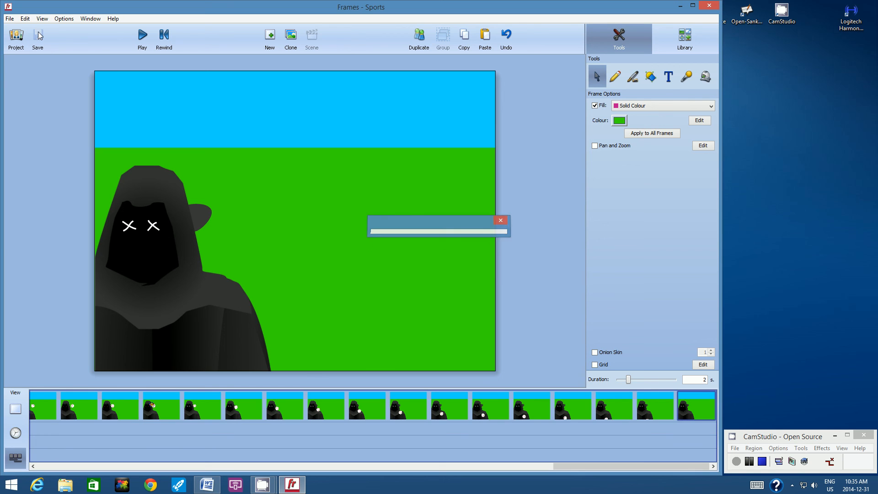